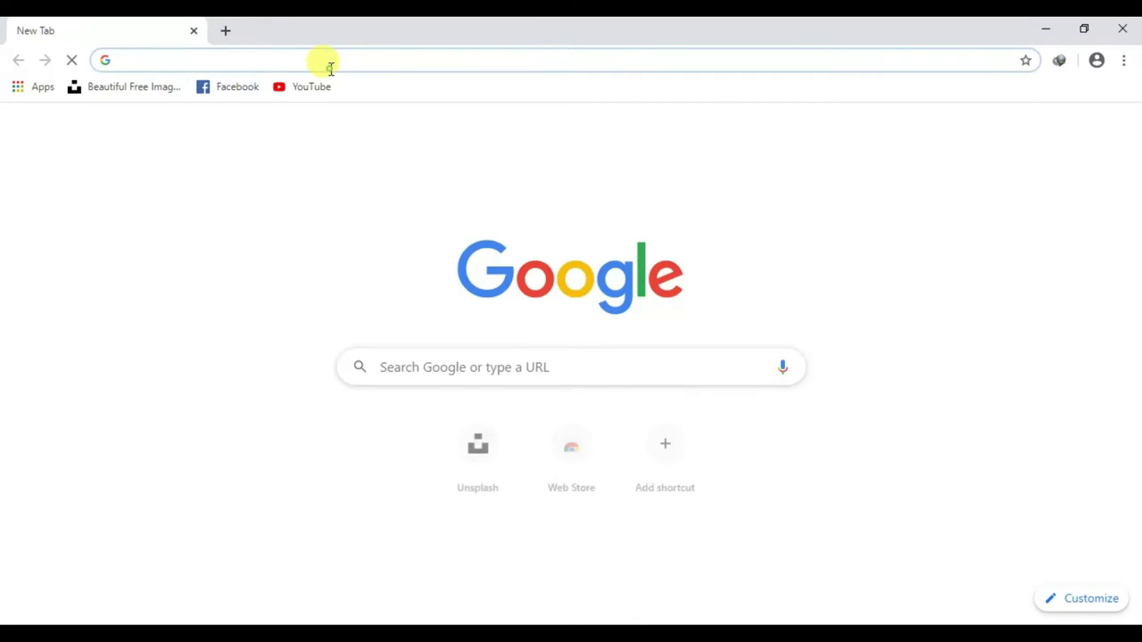
Open the Freepik website and search its graphic resources for "facebook posts"
type("free")
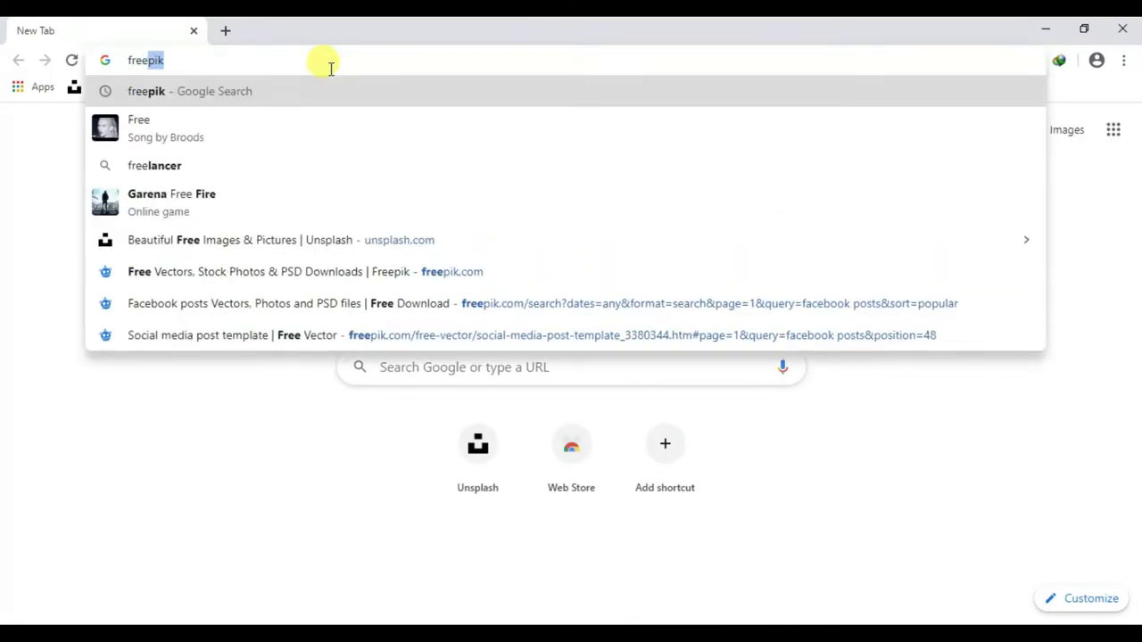
key("Return")
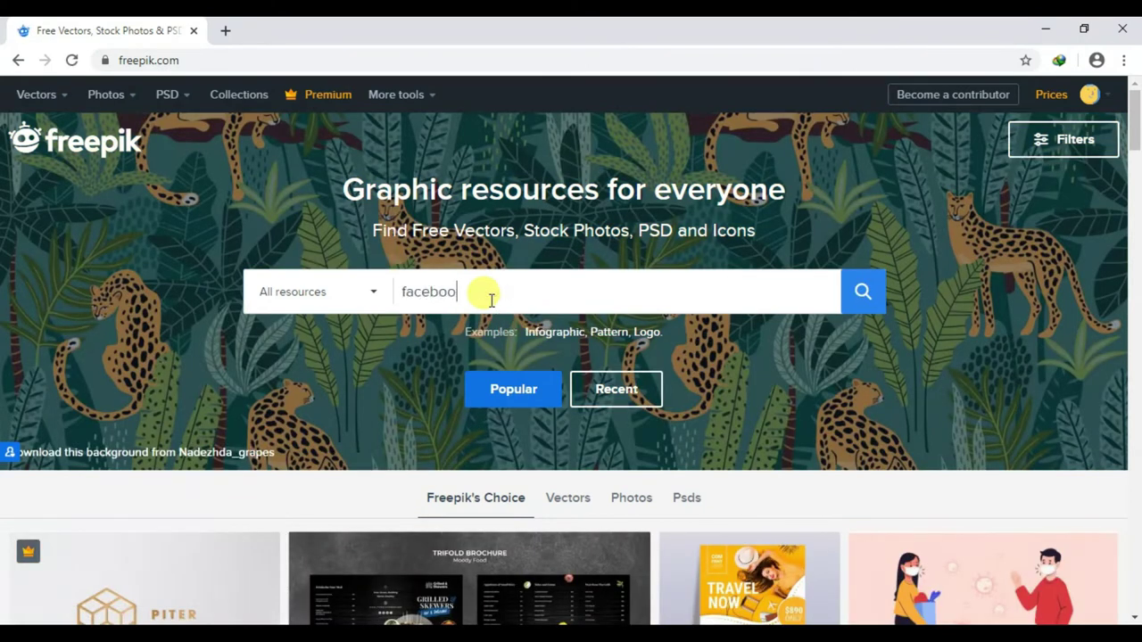
type("ts")
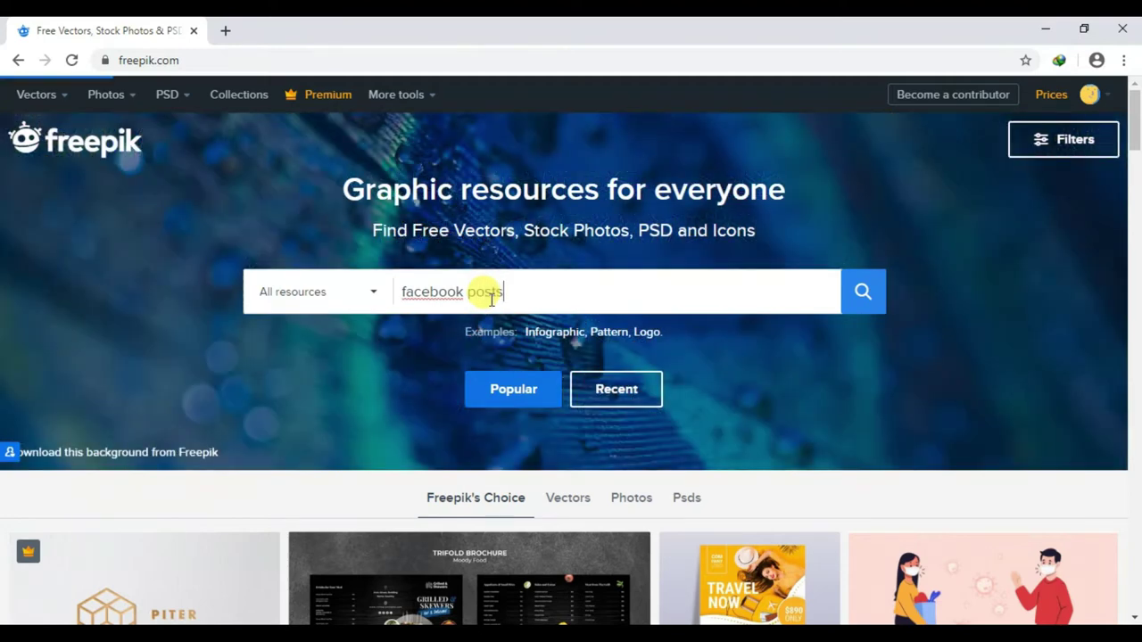
key("Return")
Download the social media post template with six red, yellow and blue "Collections" cards as a zip file
left_click_drag(1139, 138, 1130, 503)
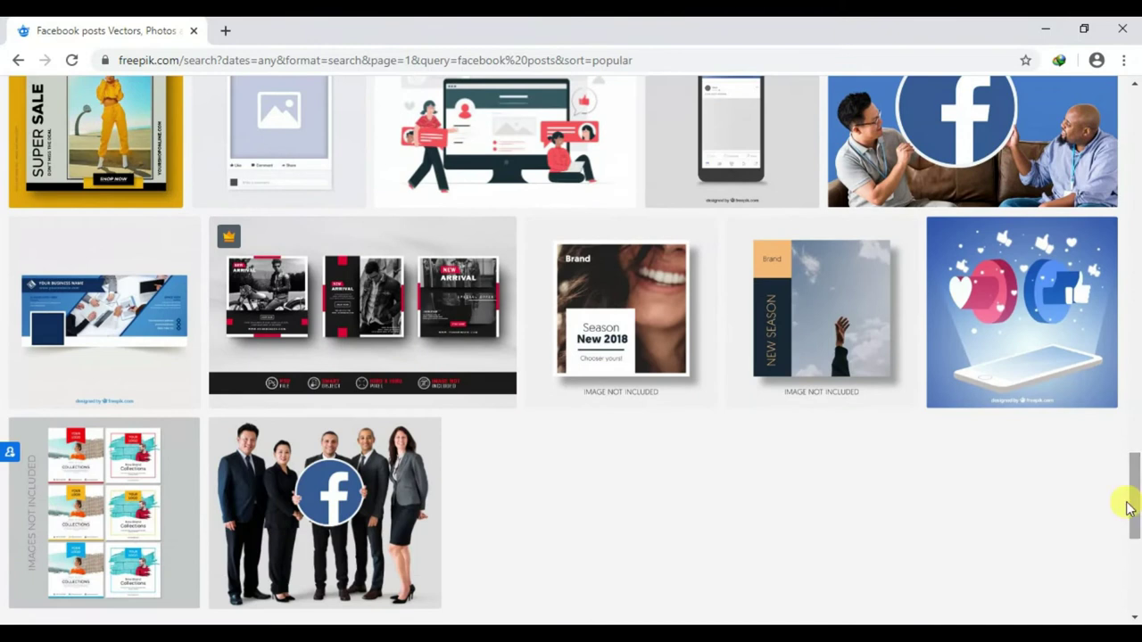
left_click(78, 479)
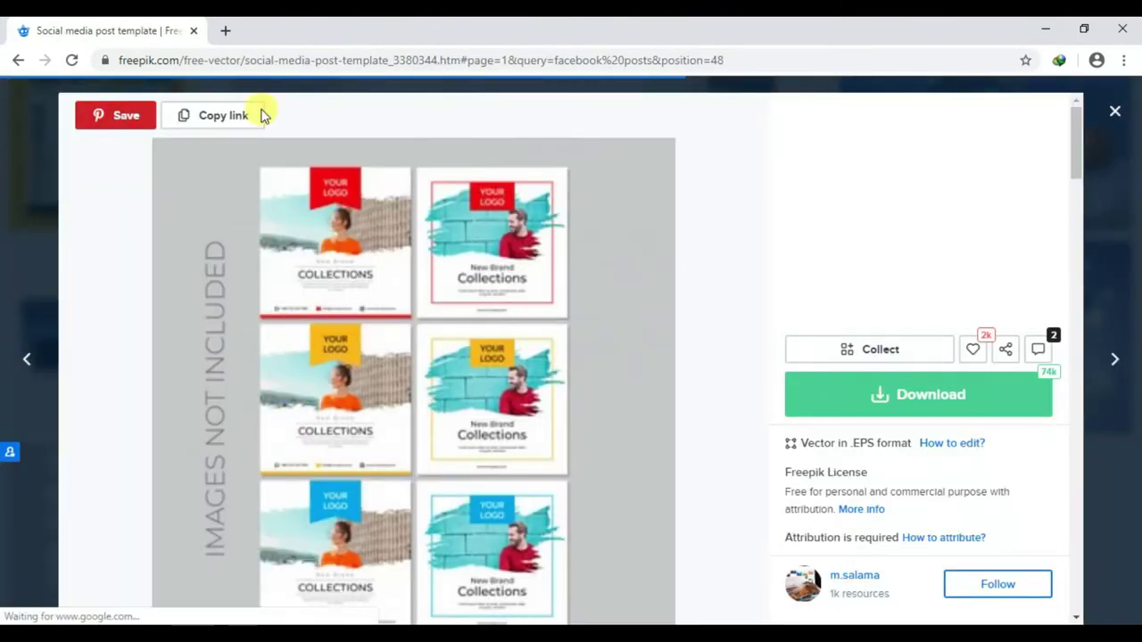
left_click(881, 401)
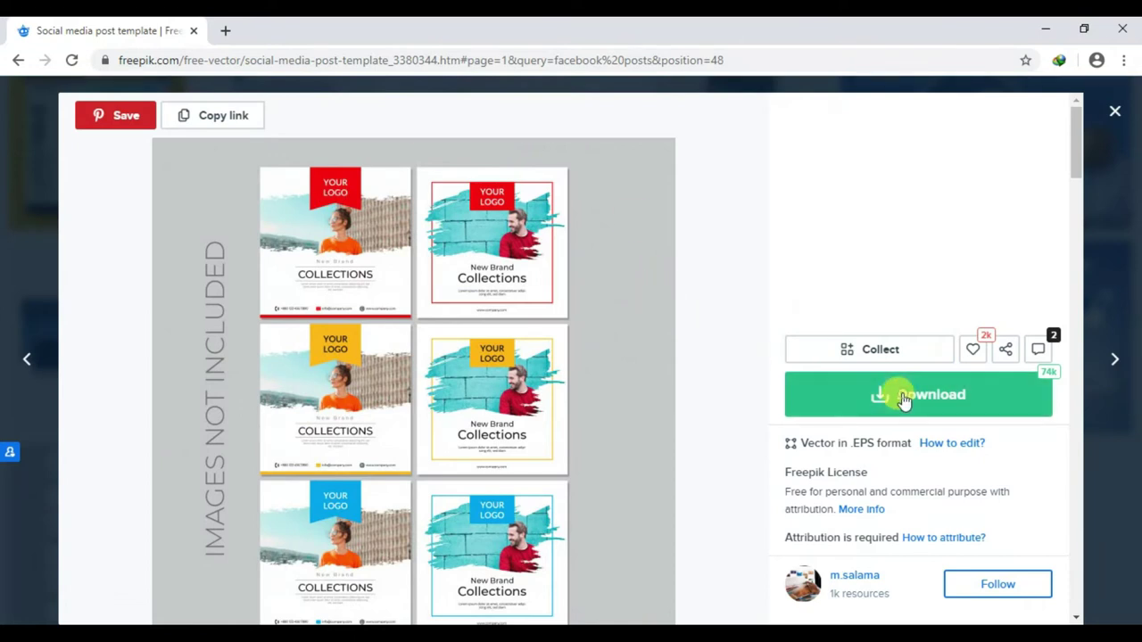
left_click(764, 336)
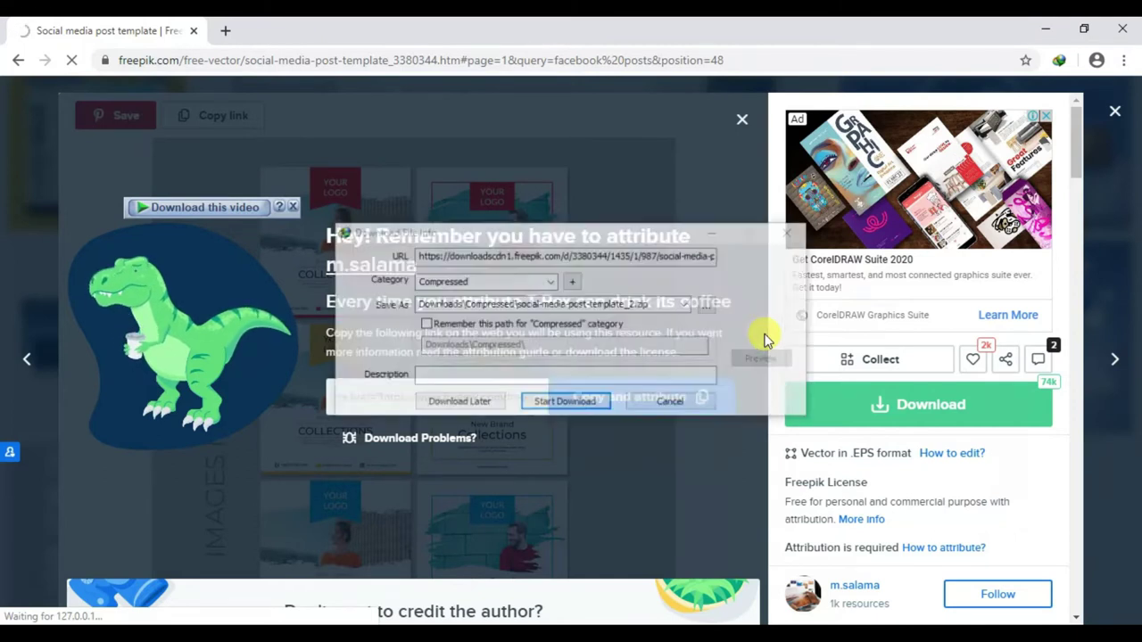
left_click(565, 402)
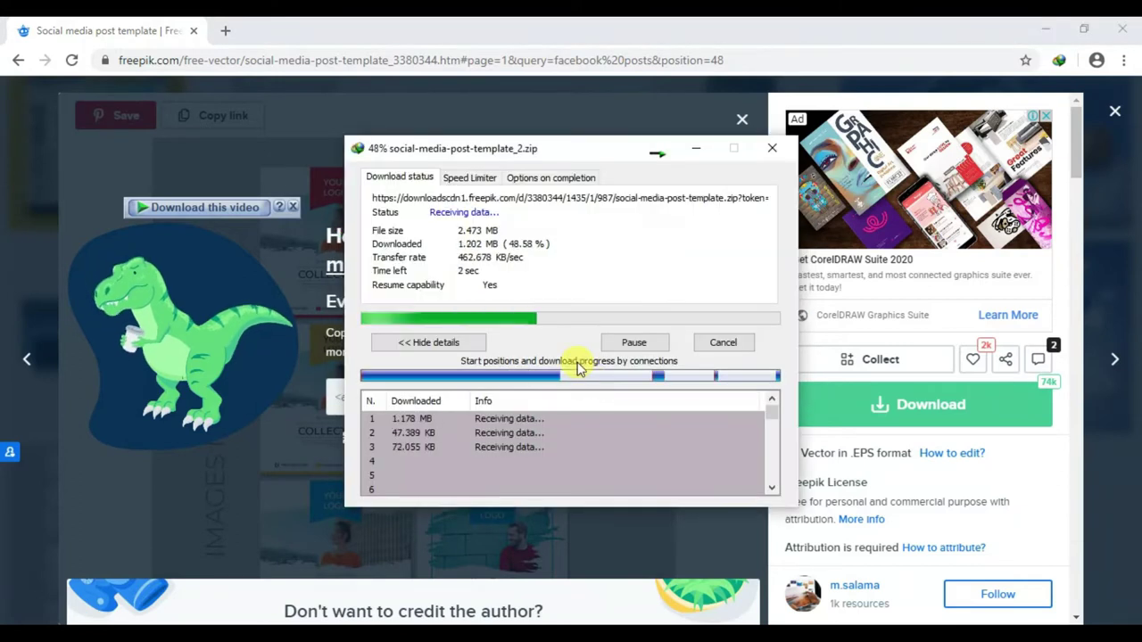
Open the downloaded archive, extract 987.eps and 987.jpg to the work folder on the desktop, and close the archive
left_click(446, 382)
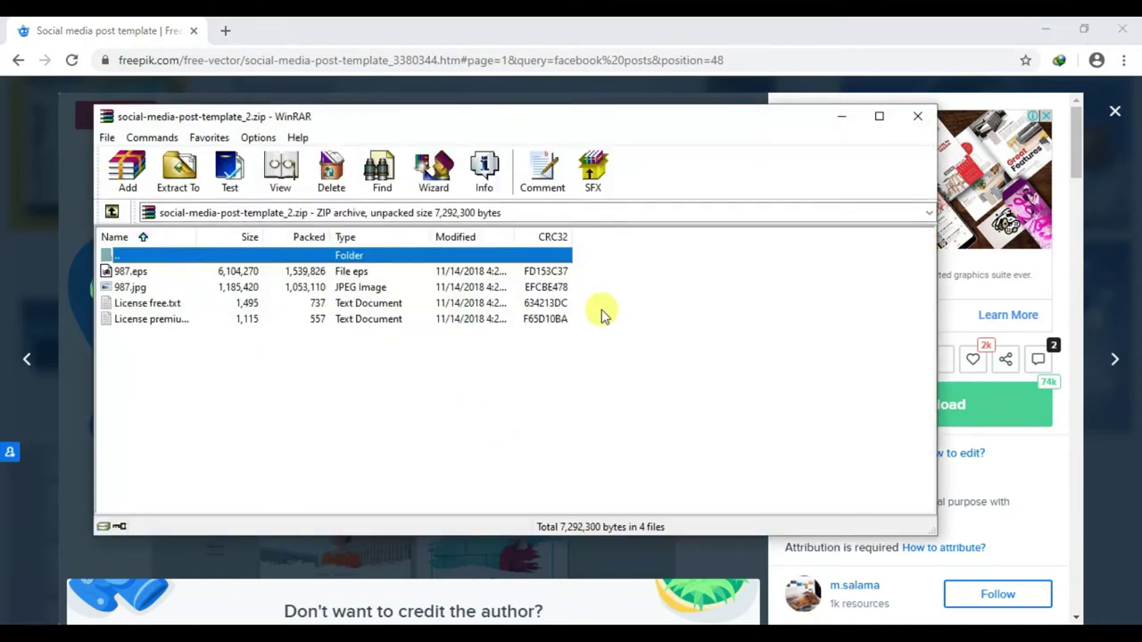
left_click_drag(599, 265, 471, 262)
left_click(598, 297)
left_click(178, 174)
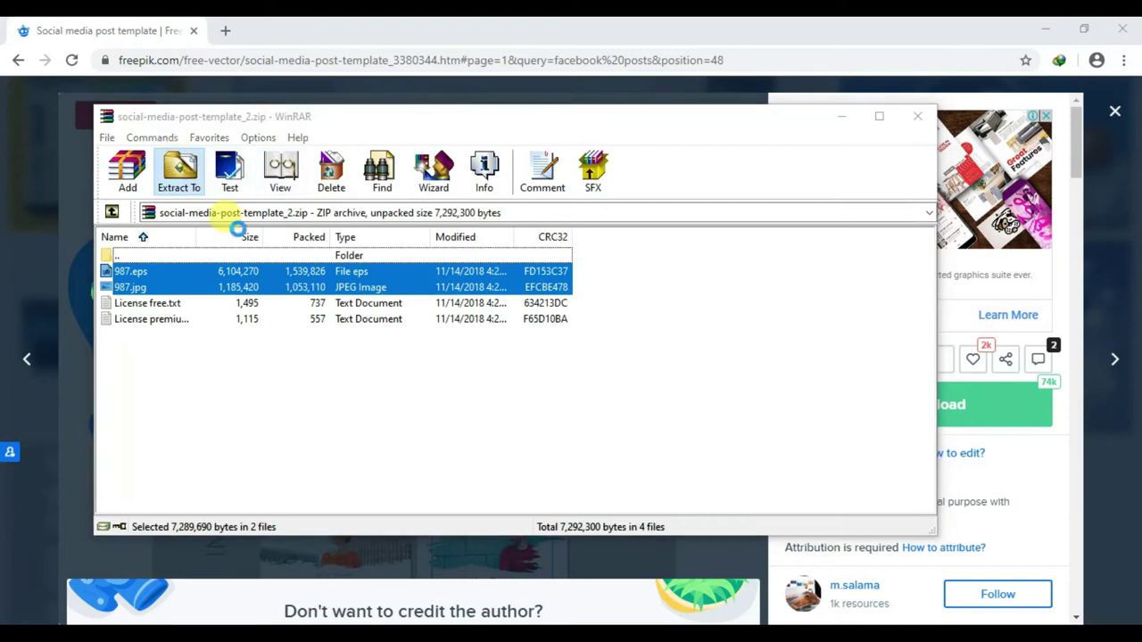
left_click(554, 446)
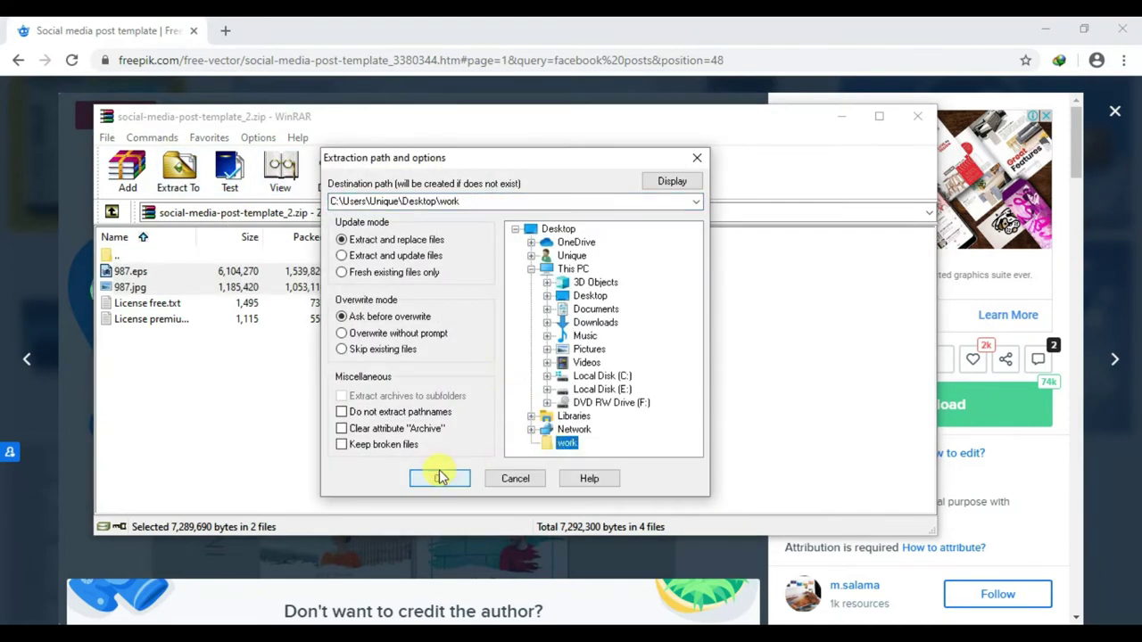
left_click(440, 478)
left_click(917, 116)
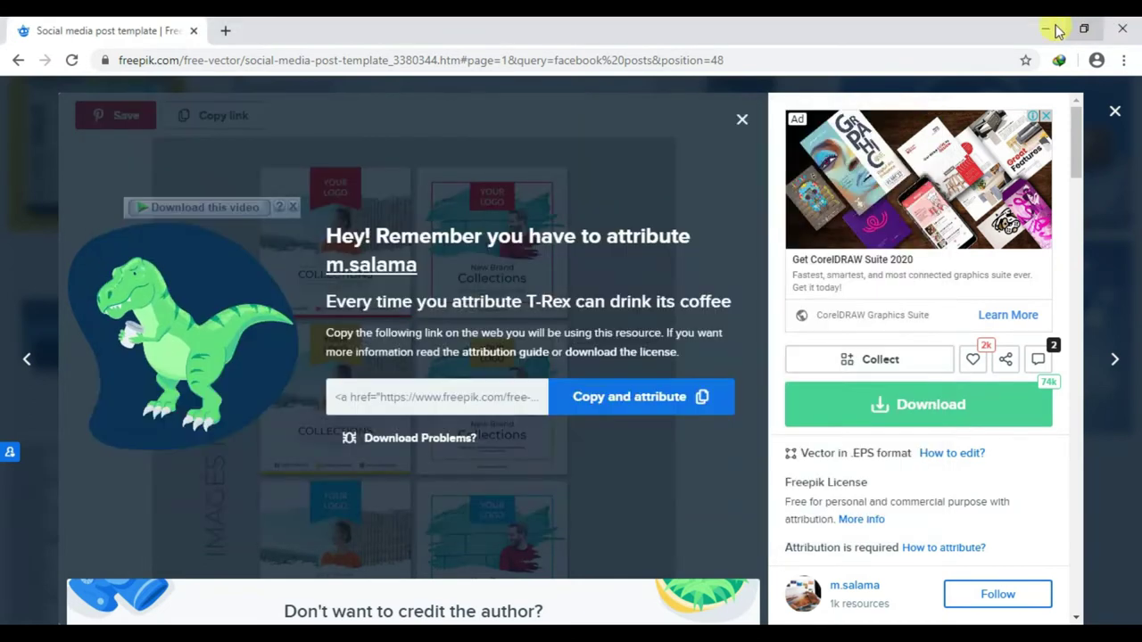
Import 987.eps from the work folder into the CorelDRAW document as editable with text, using PANOSE-matched permanent font substitution
left_click(1049, 28)
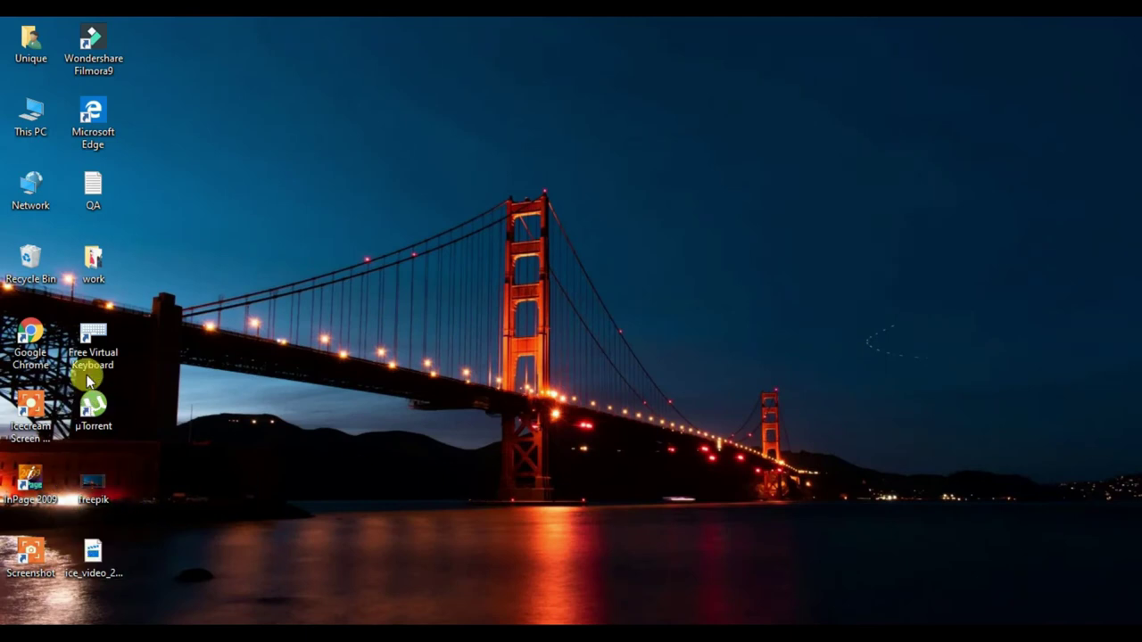
double_click(92, 260)
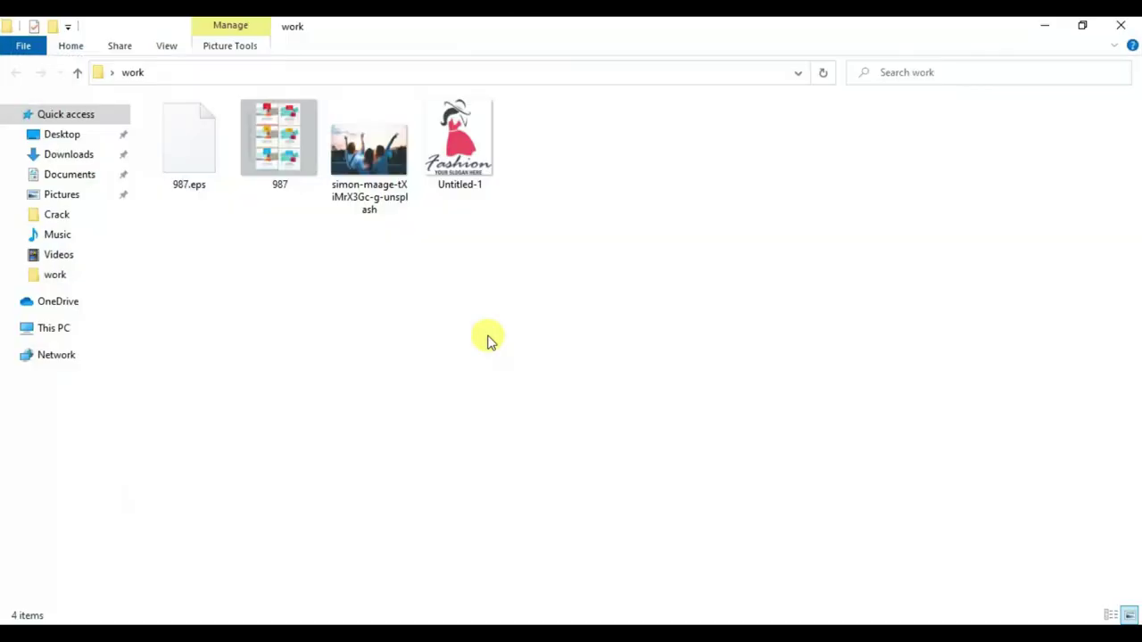
left_click(211, 164)
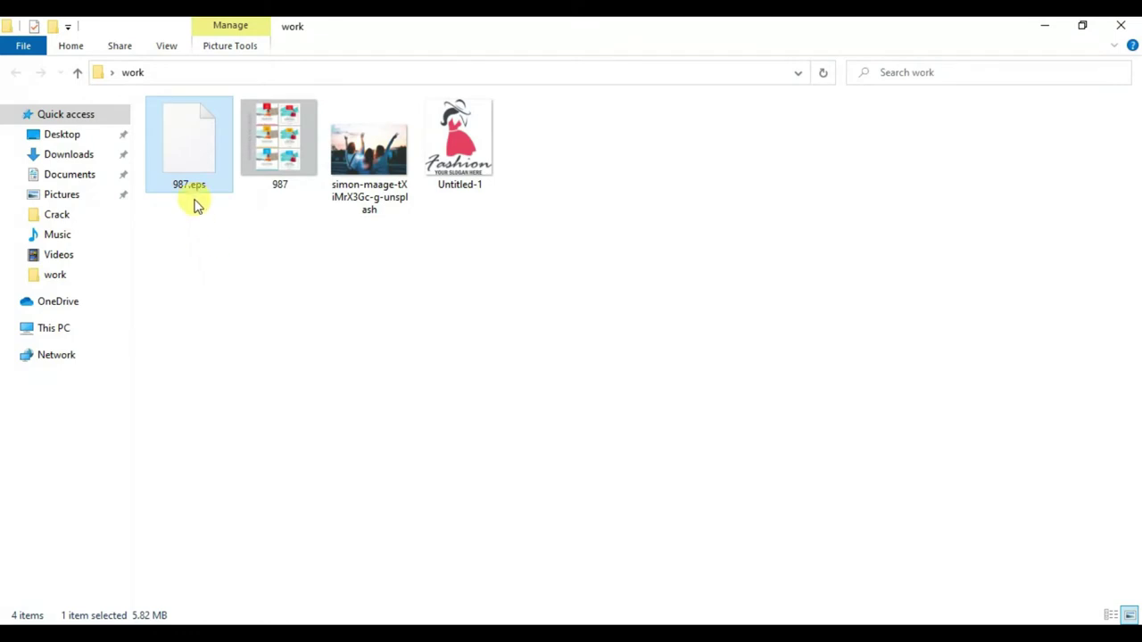
left_click(198, 211)
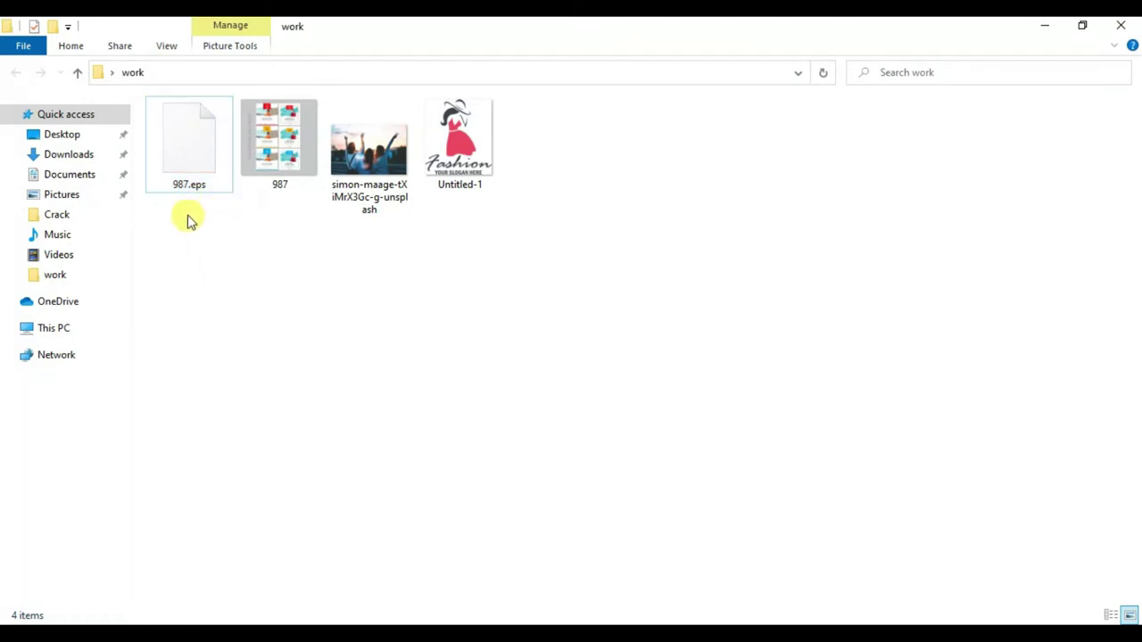
left_click_drag(183, 188, 542, 359)
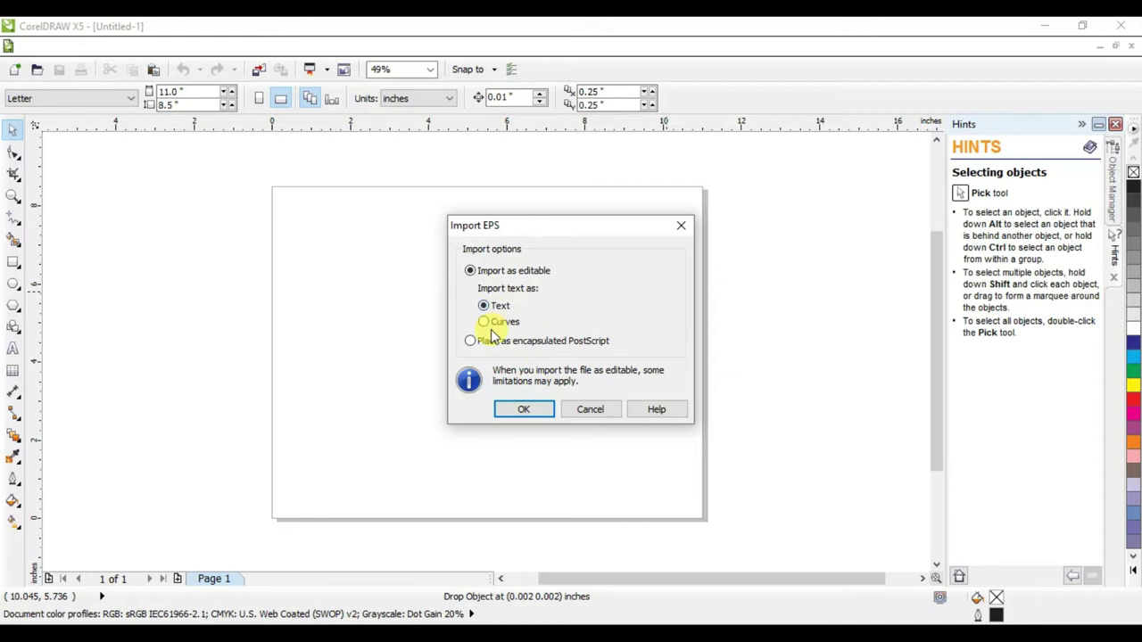
left_click(537, 415)
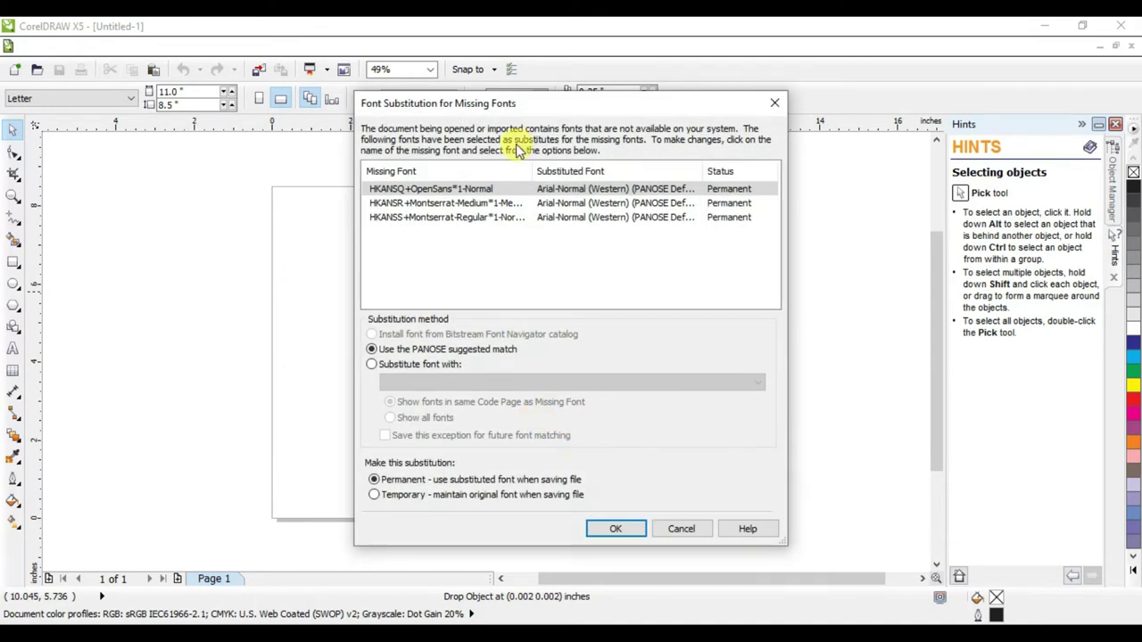
left_click(625, 528)
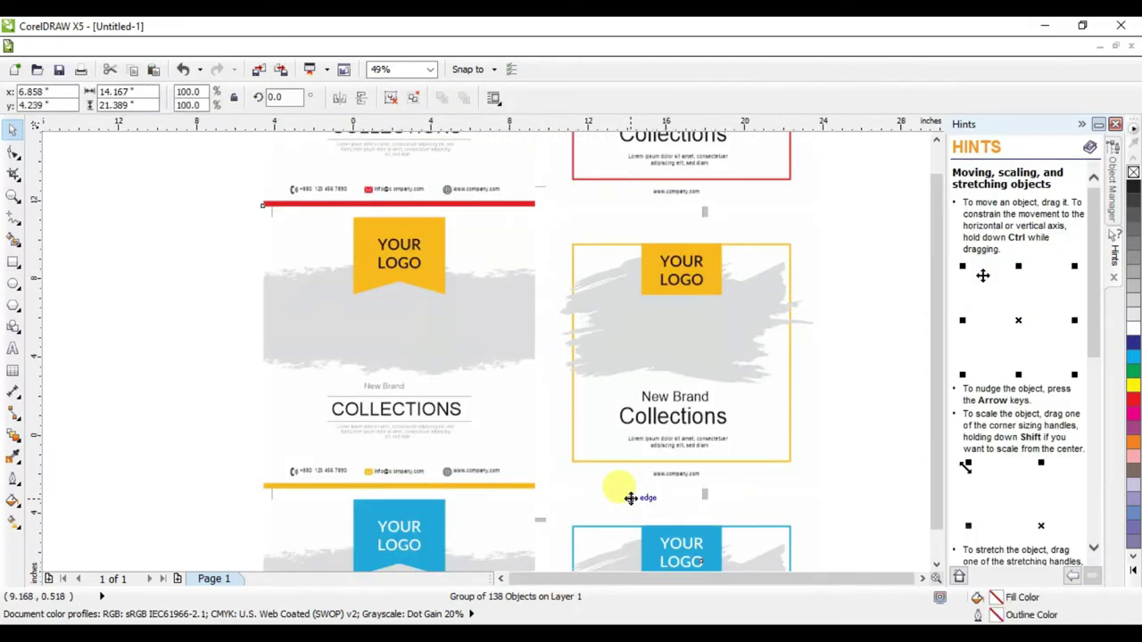
Ungroup the imported template and move the whole yellow card with the ribbon logo out of the layout to the left
key("shift+F2")
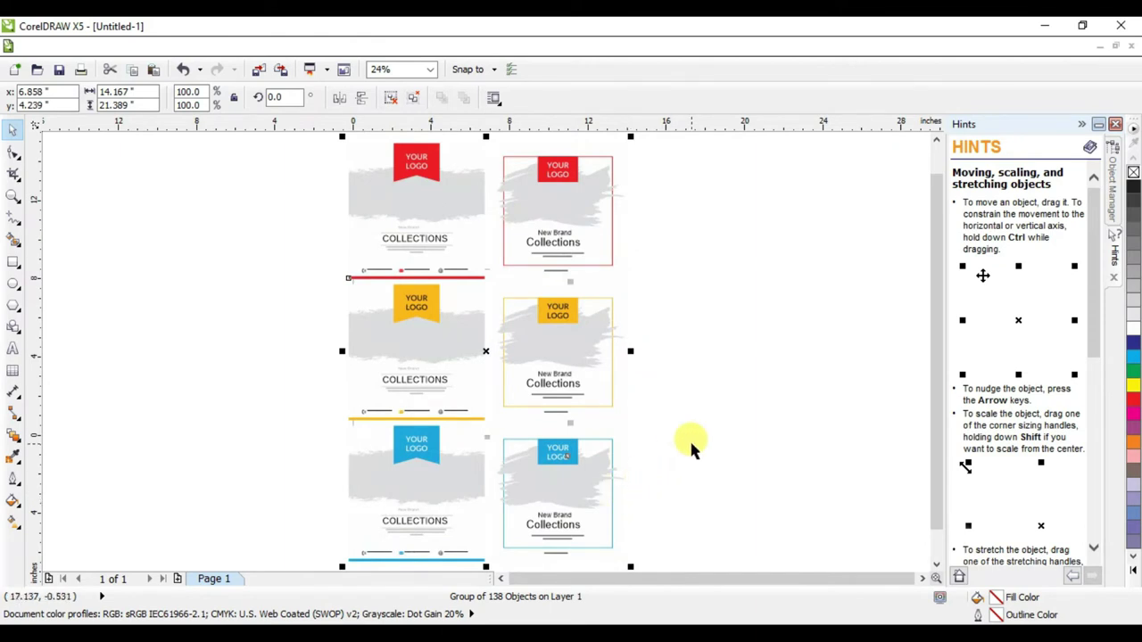
key("ctrl+u")
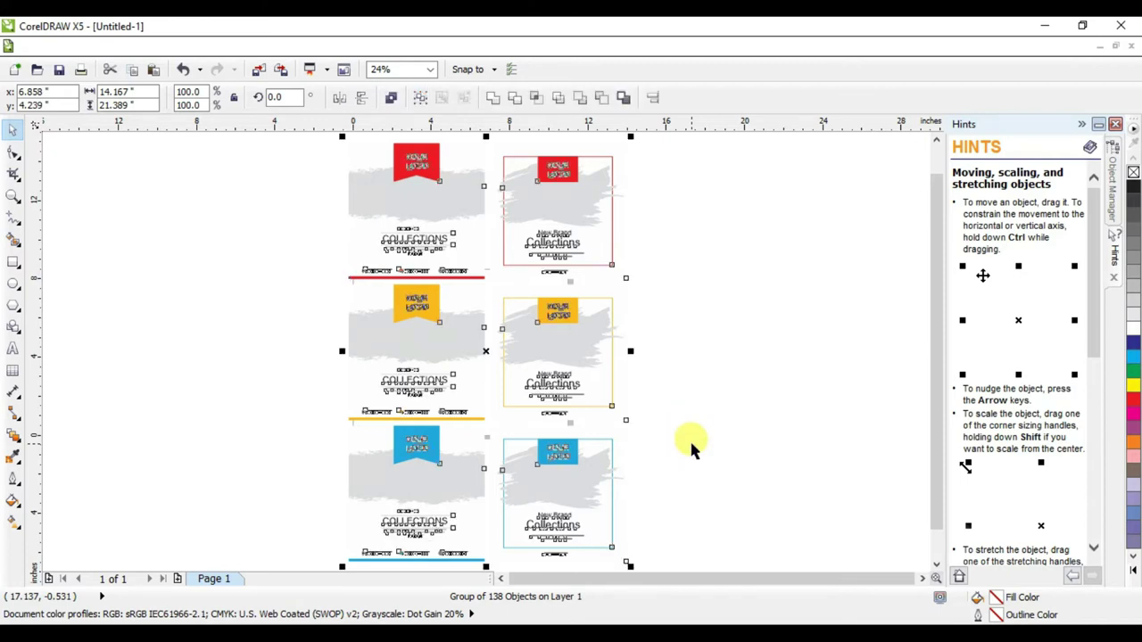
left_click(692, 449)
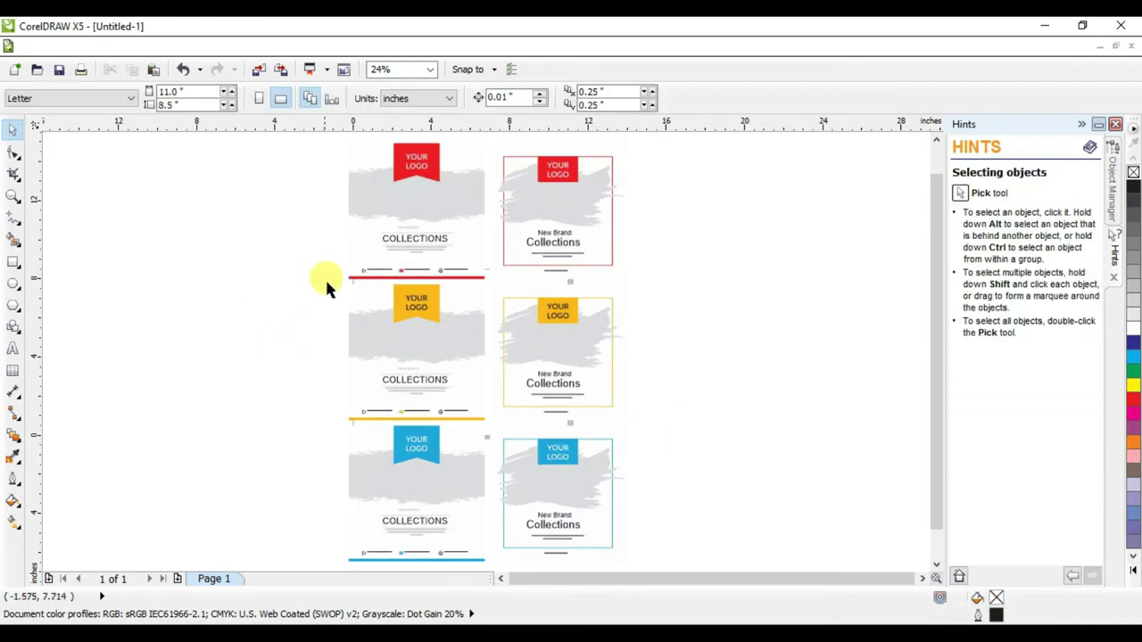
left_click_drag(328, 281, 499, 428)
left_click_drag(461, 387, 274, 383)
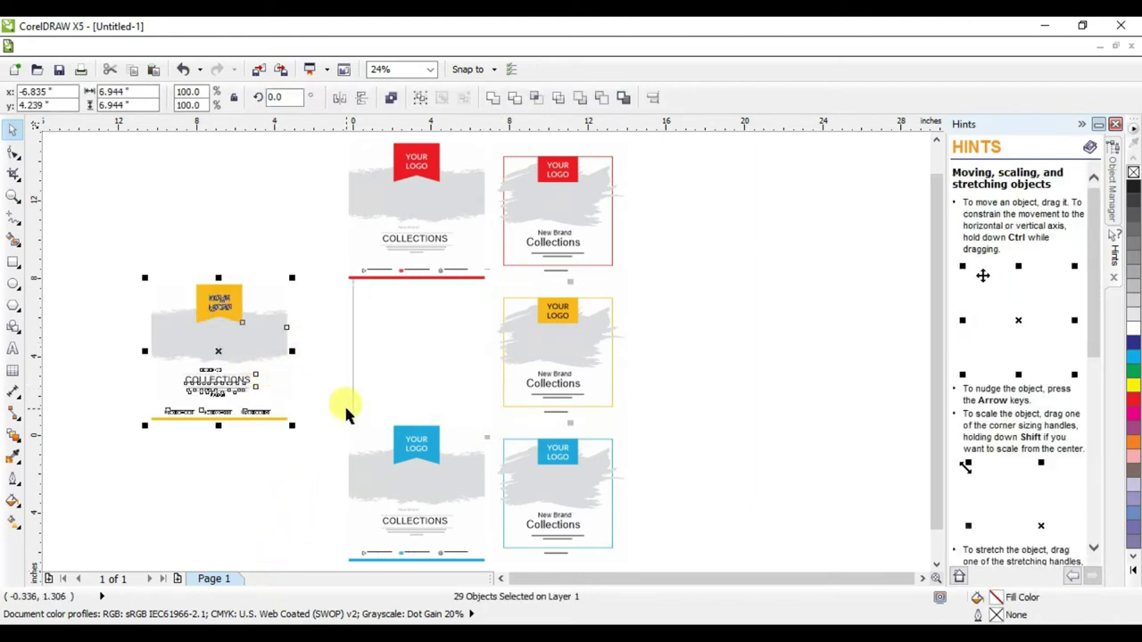
Delete the five remaining template cards, keeping only the separated yellow card
scroll(344, 403, "down", 2)
left_click_drag(337, 261, 566, 525)
key("Delete")
Group all objects of the yellow card and move the group onto the page
left_click_drag(200, 288, 407, 472)
key("ctrl+g")
left_click_drag(319, 393, 419, 383)
left_click(484, 382)
key("z")
left_click_drag(333, 326, 480, 425)
key("space")
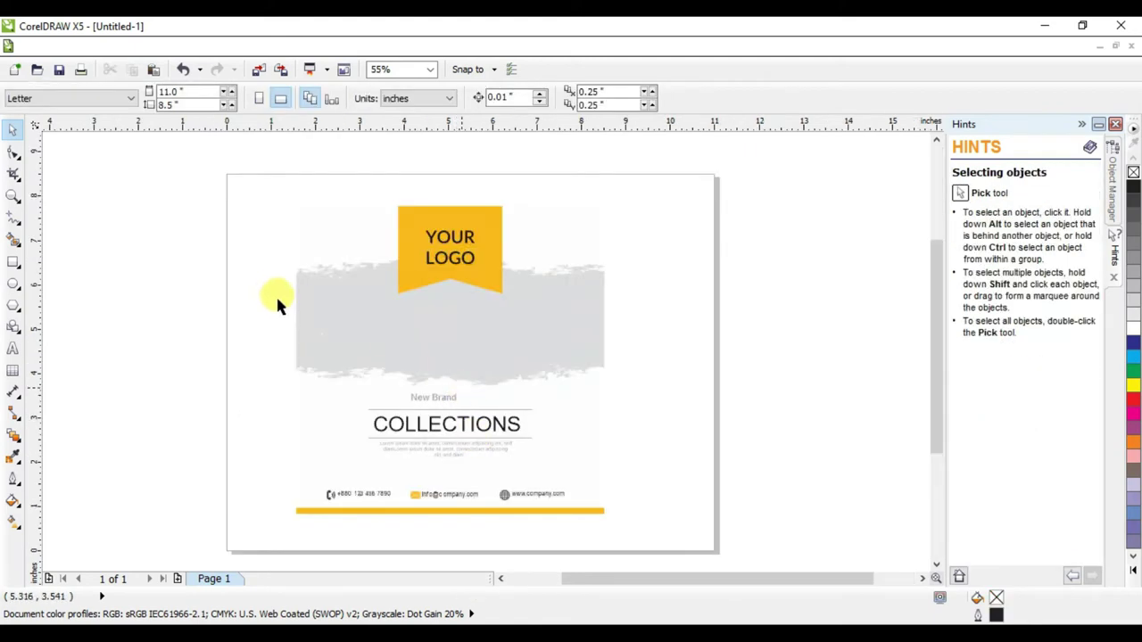
left_click_drag(438, 306, 450, 302)
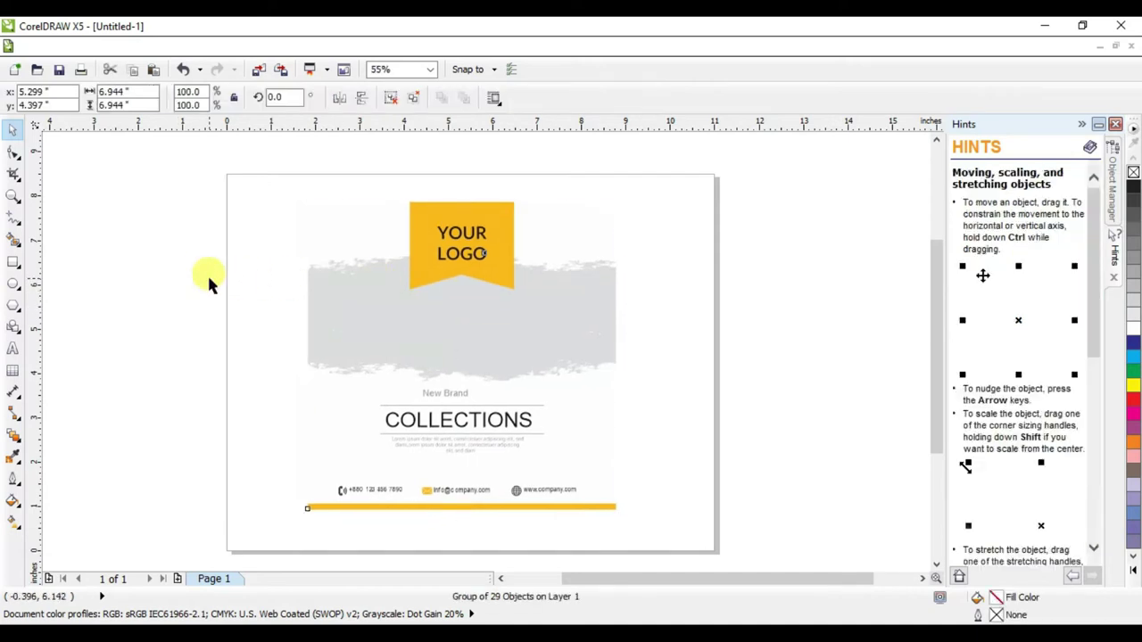
left_click(209, 285)
Add a page-sized rectangle behind the card and fill it with 40% black grey
double_click(11, 263)
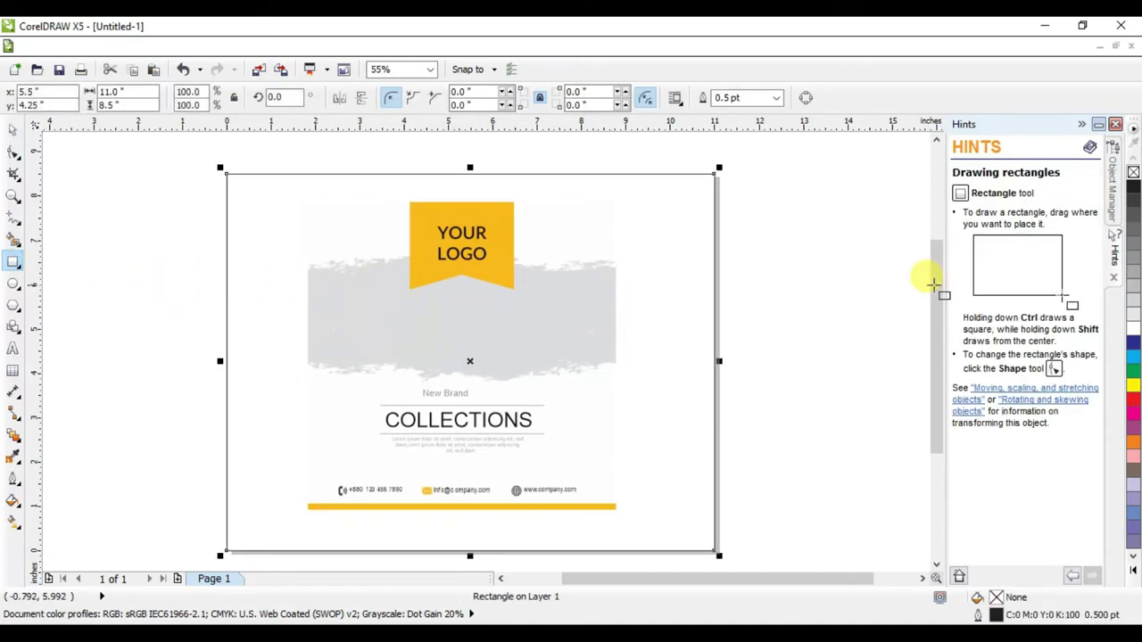
left_click(1136, 275)
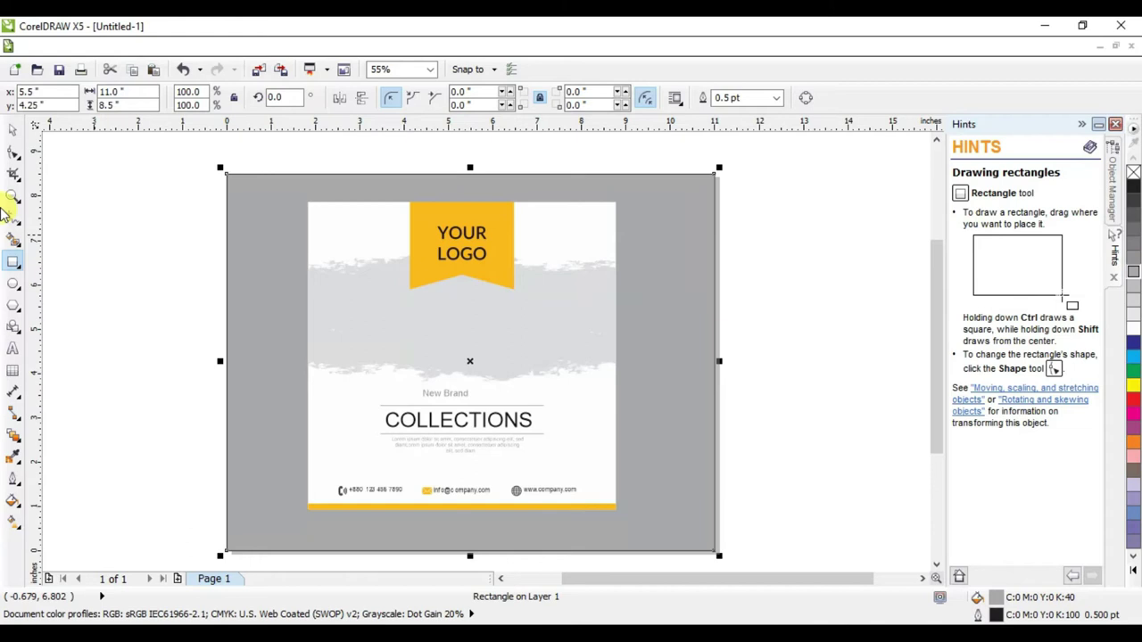
key("space")
Center the yellow card group on the page and ungroup it
left_click(482, 283)
left_click_drag(482, 283, 483, 286)
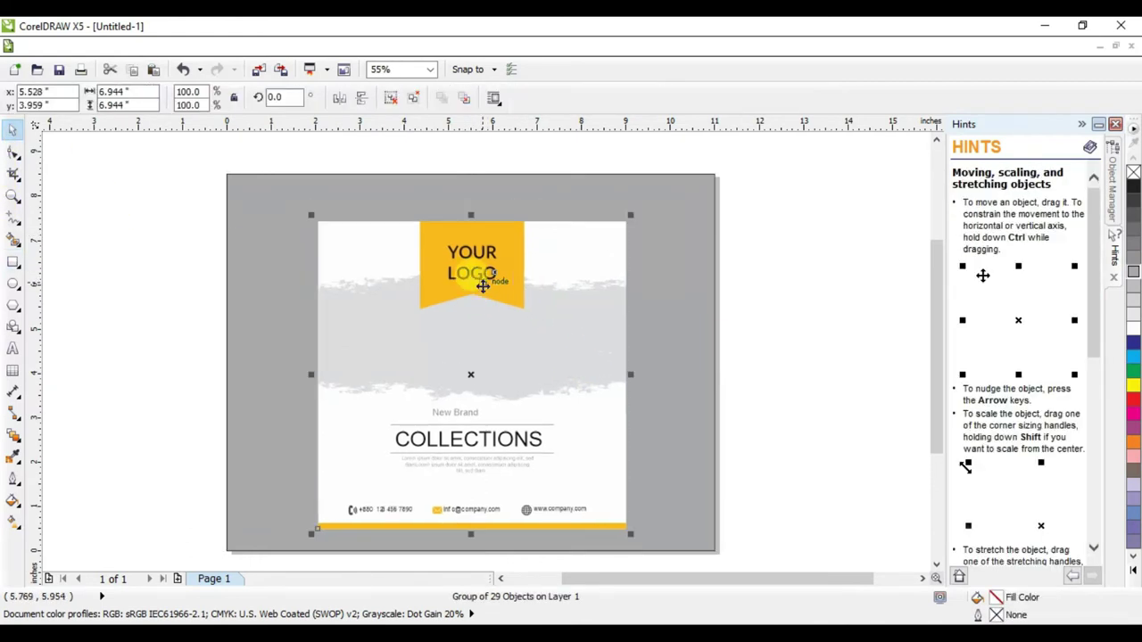
key("p")
key("ctrl+u")
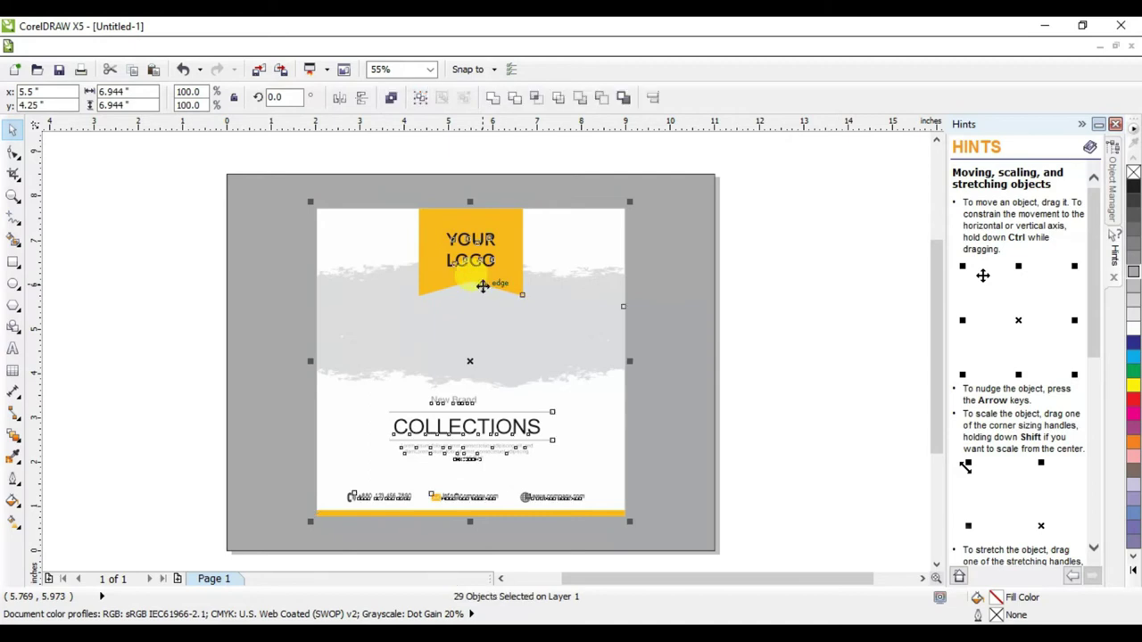
left_click(777, 312)
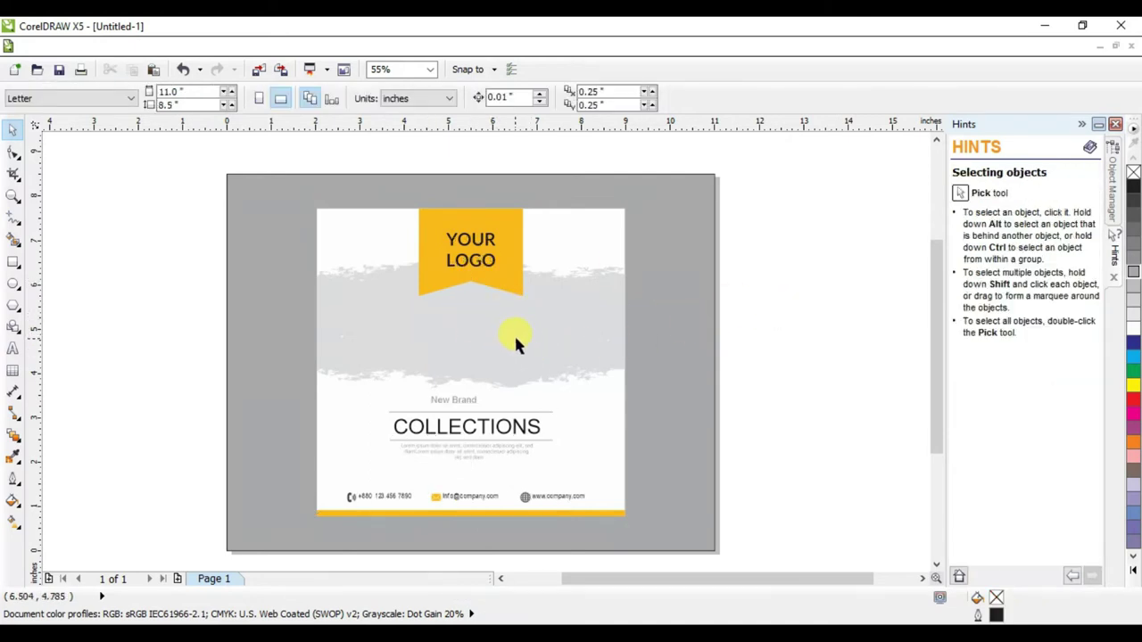
Import the Unsplash photo of three women and the Untitled-1 fashion logo from the work folder into the CorelDRAW document
left_click(1046, 25)
left_click(428, 280)
left_click(366, 174)
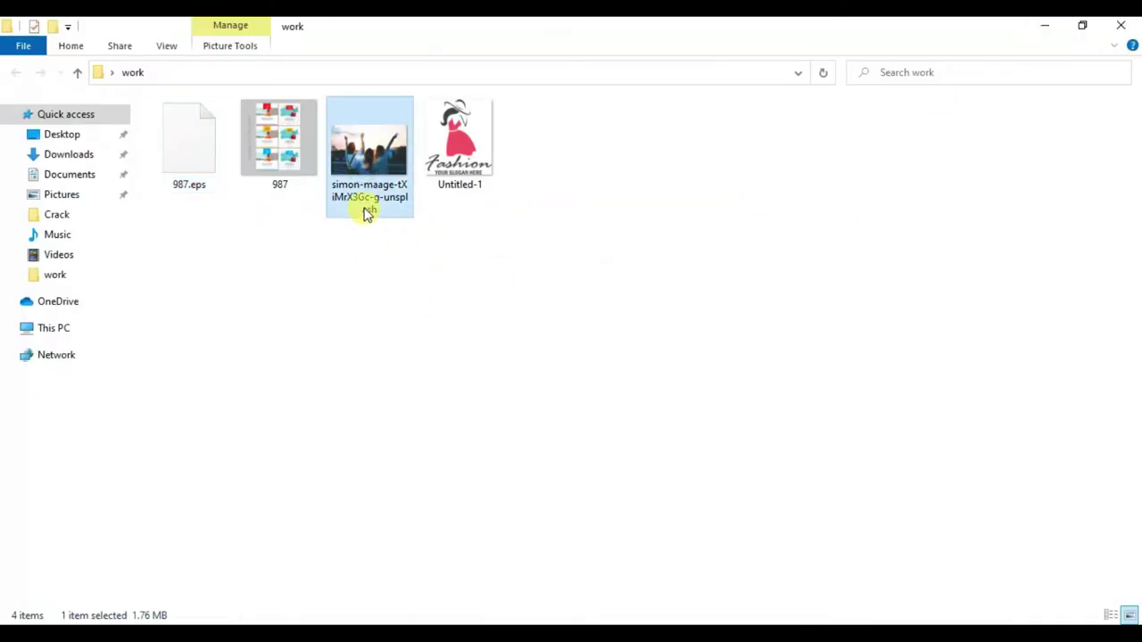
left_click(451, 174)
mouse_move(489, 261)
left_mouse_down()
mouse_move(383, 207)
mouse_move(580, 503)
mouse_move(586, 555)
mouse_move(531, 629)
mouse_move(513, 625)
mouse_move(483, 362)
left_mouse_up()
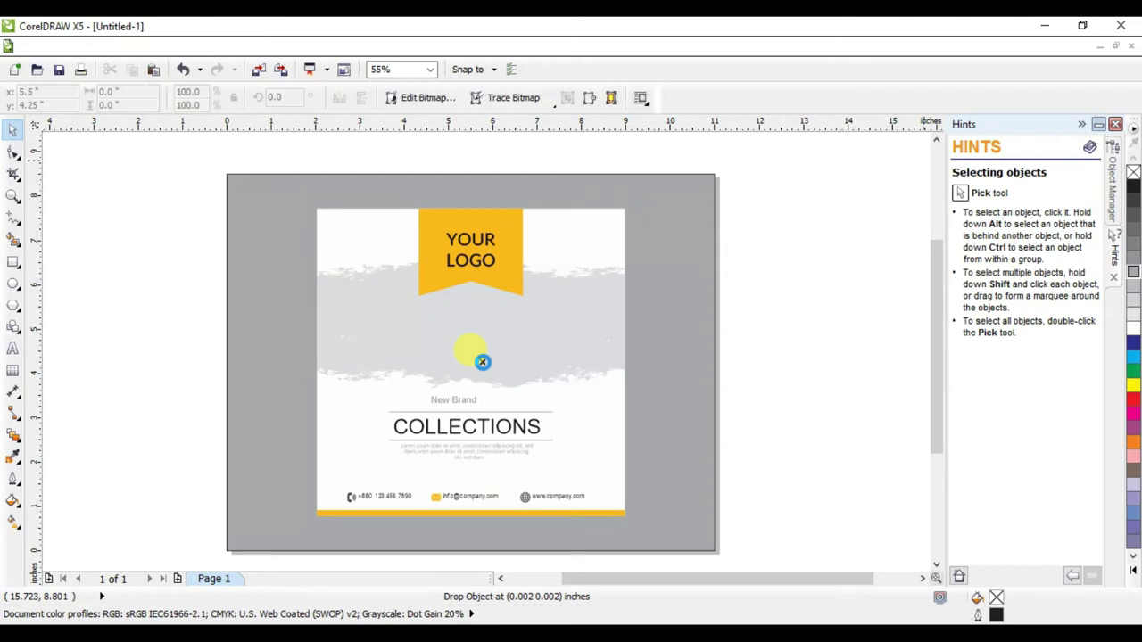
Scale the photo down to about 6.1 by 4.1 inches left of the page and place the fashion logo to its right
key("F4")
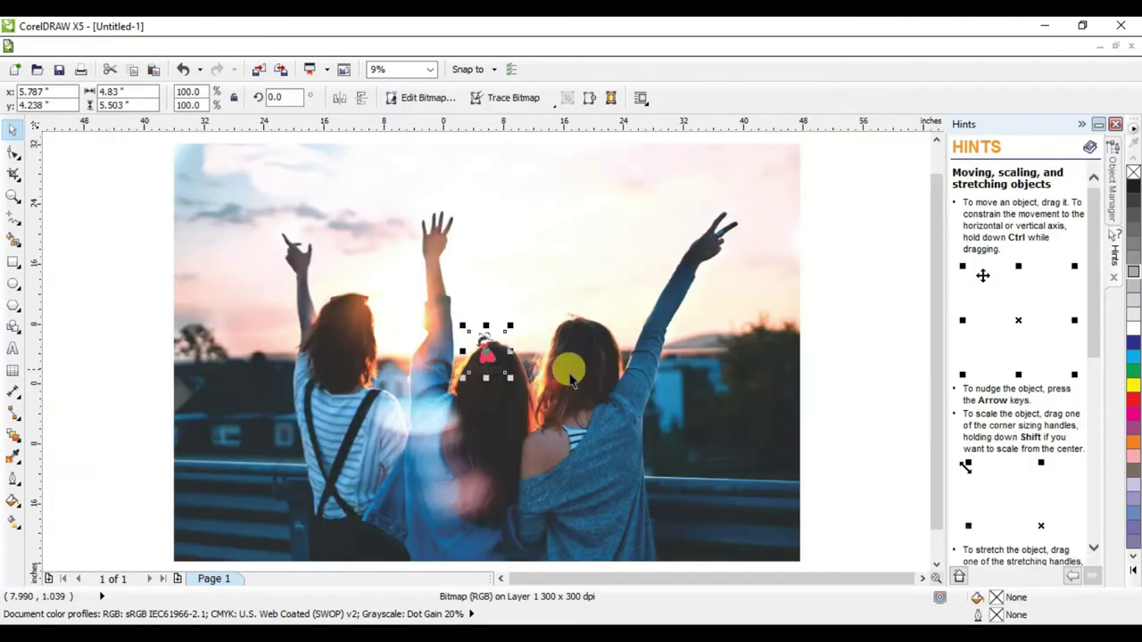
left_click_drag(486, 343, 822, 336)
left_click(776, 283)
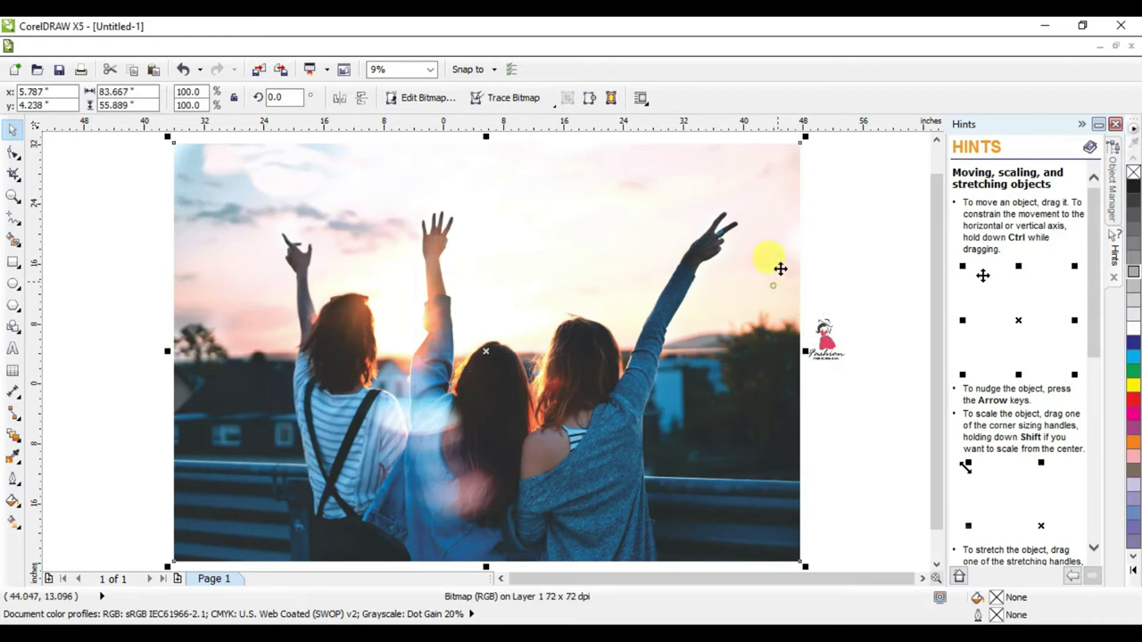
left_click_drag(801, 139, 418, 337)
left_click_drag(795, 337, 526, 350)
left_click(439, 326)
left_click_drag(448, 315, 407, 348)
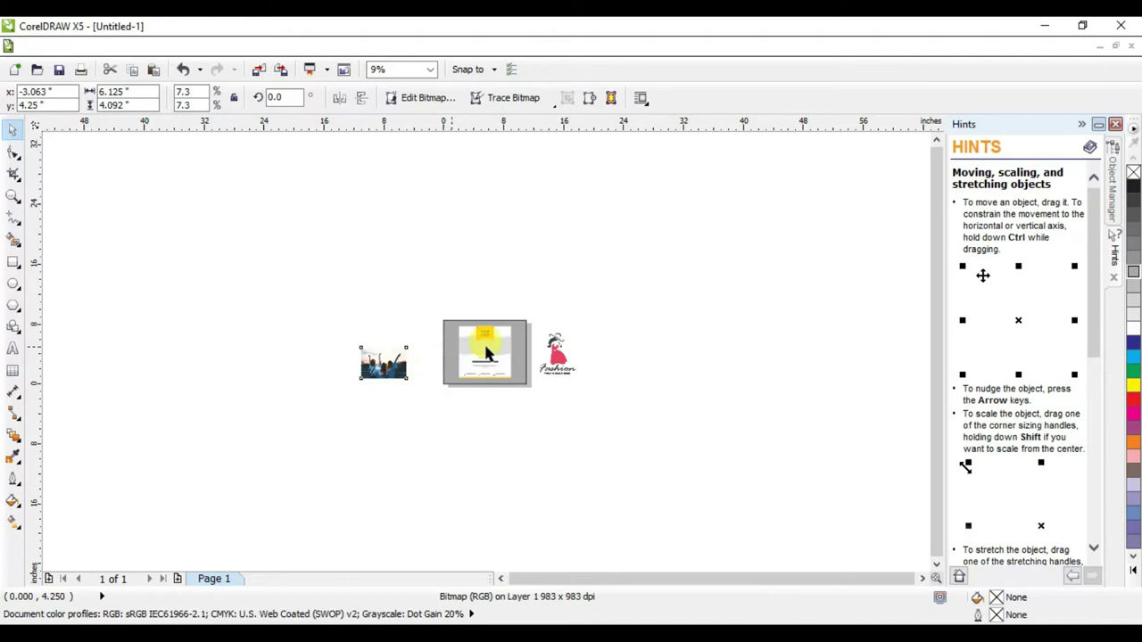
Move the photo of the three women farther to the left so it sits clear of the page
left_click(588, 307)
key("z")
left_click_drag(375, 308, 528, 393)
key("space")
left_click(331, 343)
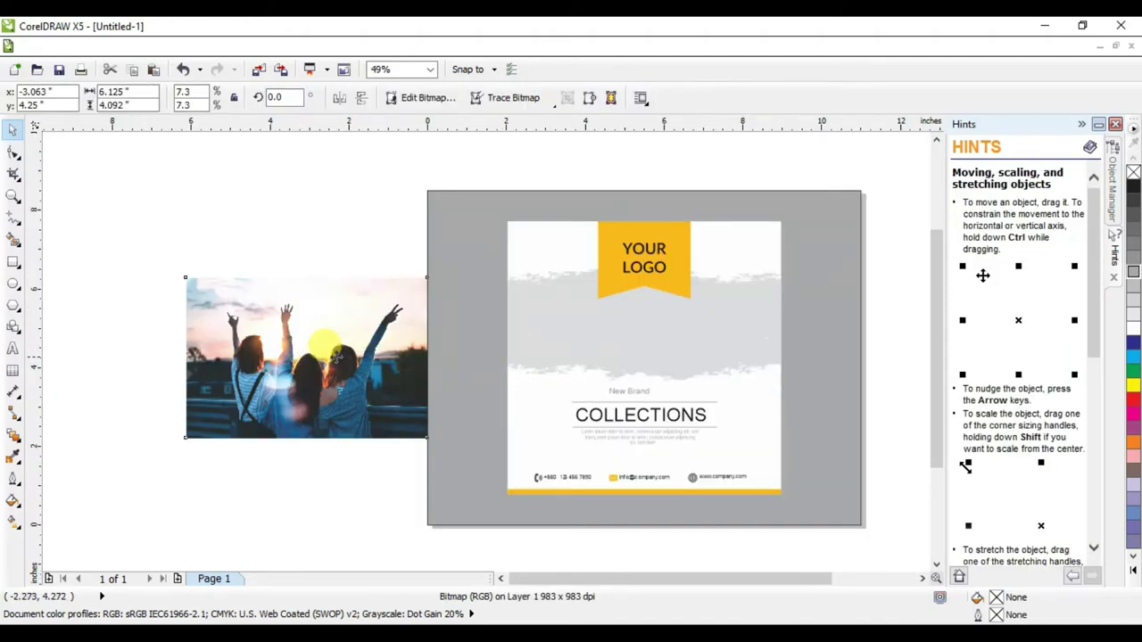
left_click_drag(335, 355, 292, 357)
PowerClip the photo of the three women inside the light grey brush-stroke band on the card
left_click(644, 353)
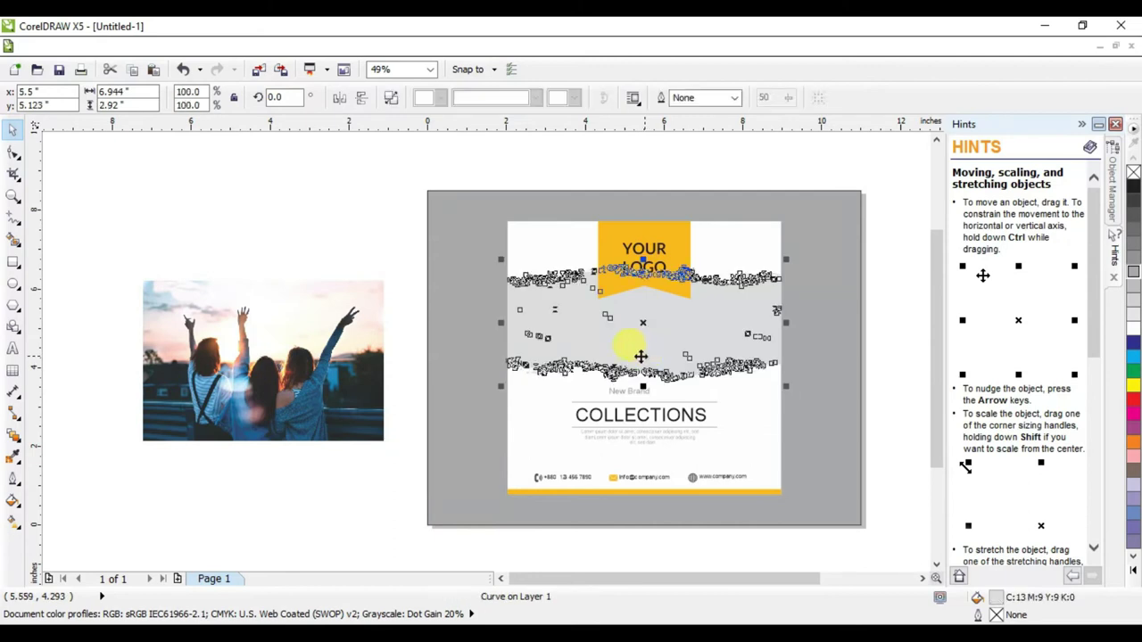
left_click(307, 234)
left_click(270, 355)
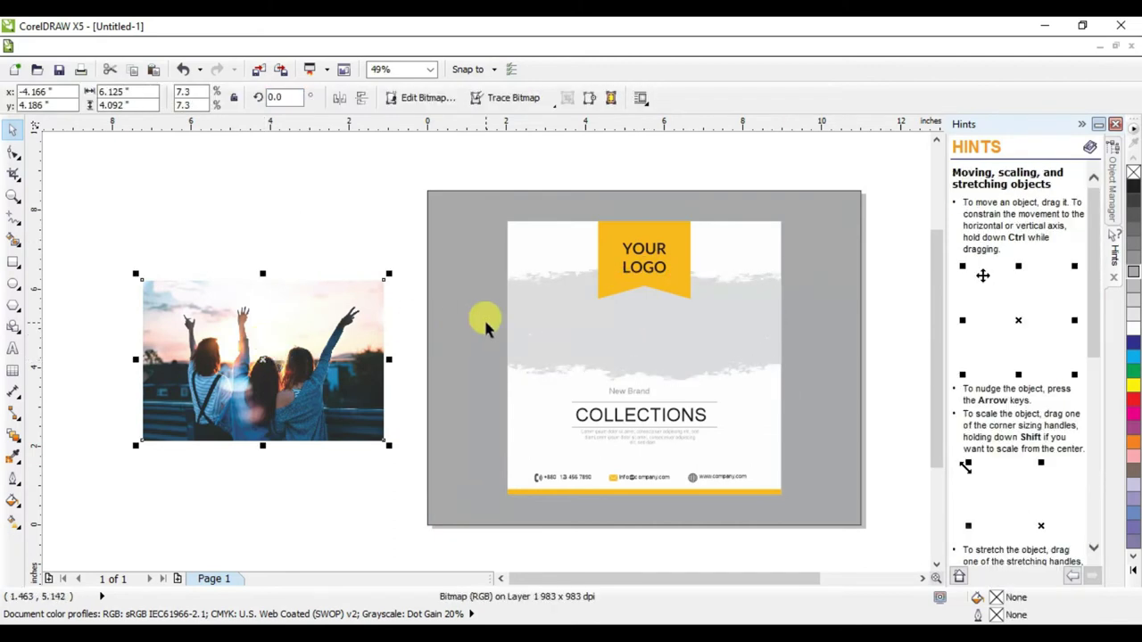
left_click(612, 326)
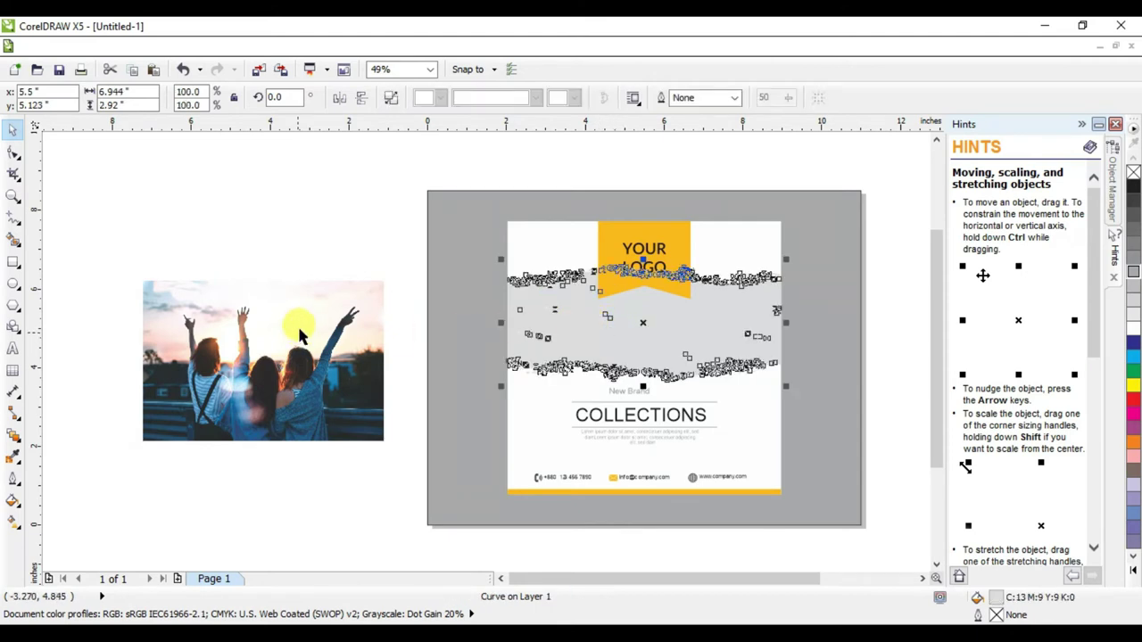
left_click(361, 241)
left_click(254, 337)
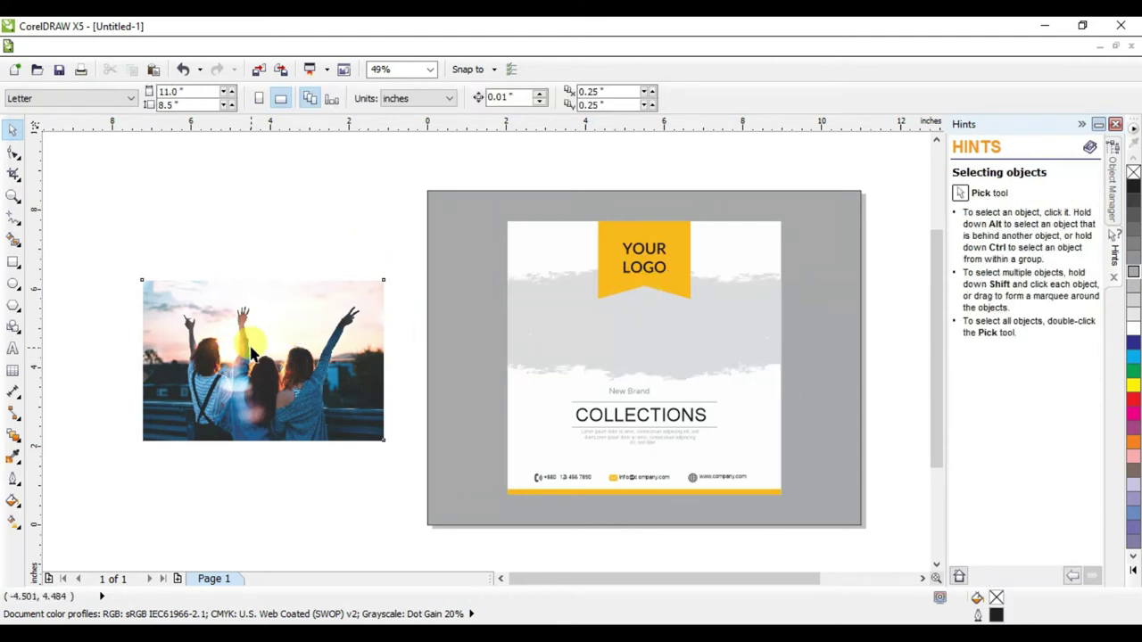
left_click_drag(265, 351, 642, 320)
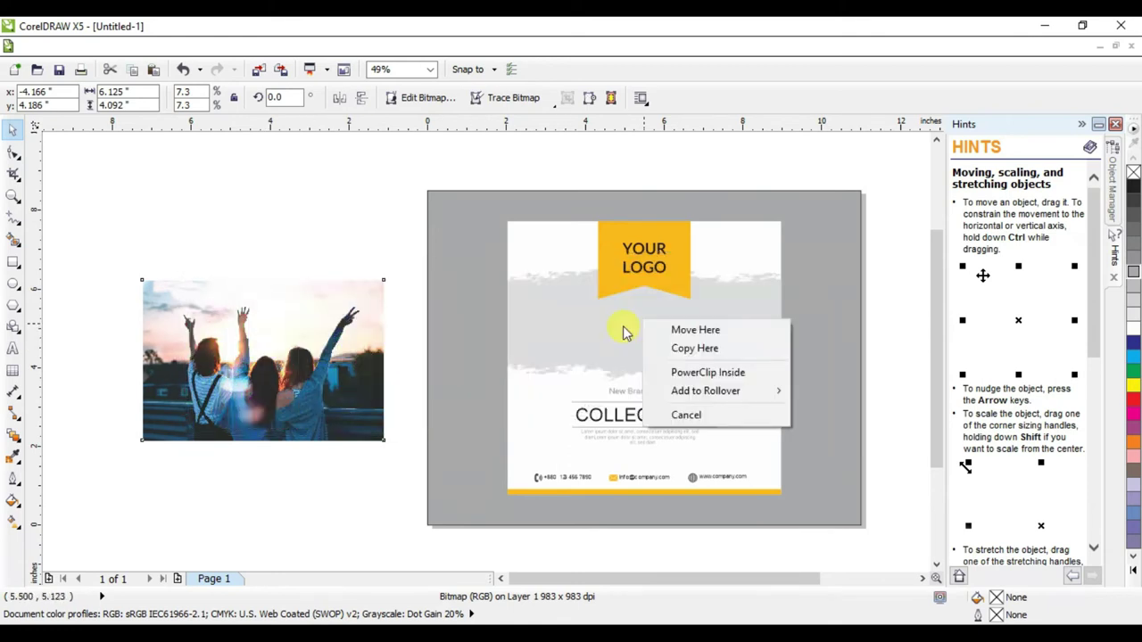
left_click(700, 373)
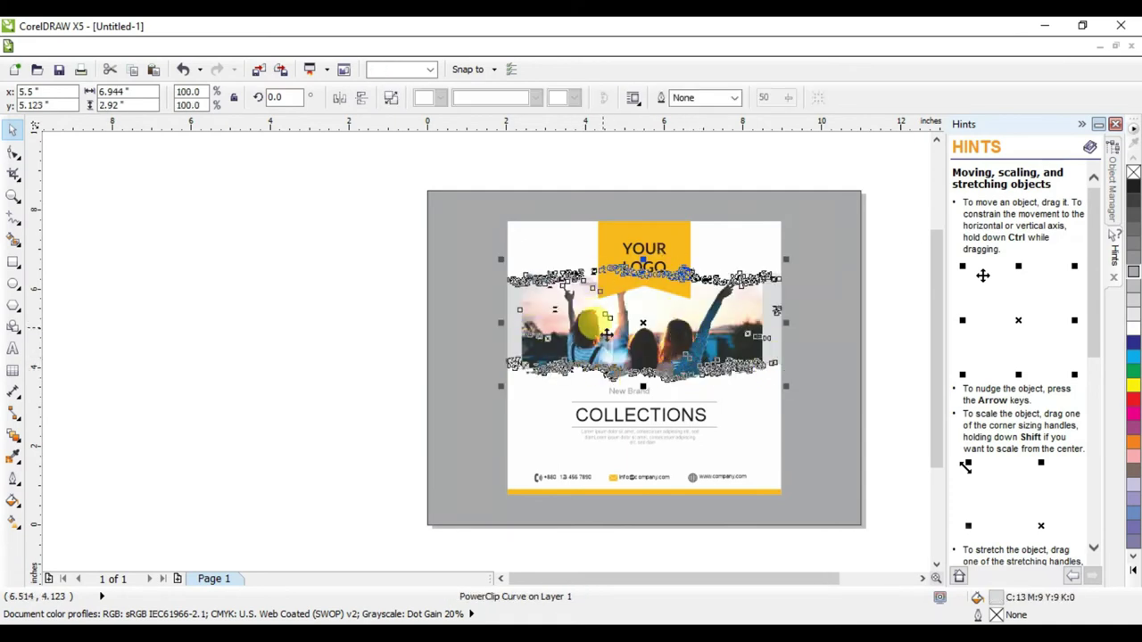
Open the contents of the photo PowerClip on the card for editing
left_click(280, 324)
left_click(640, 326)
right_click(639, 324)
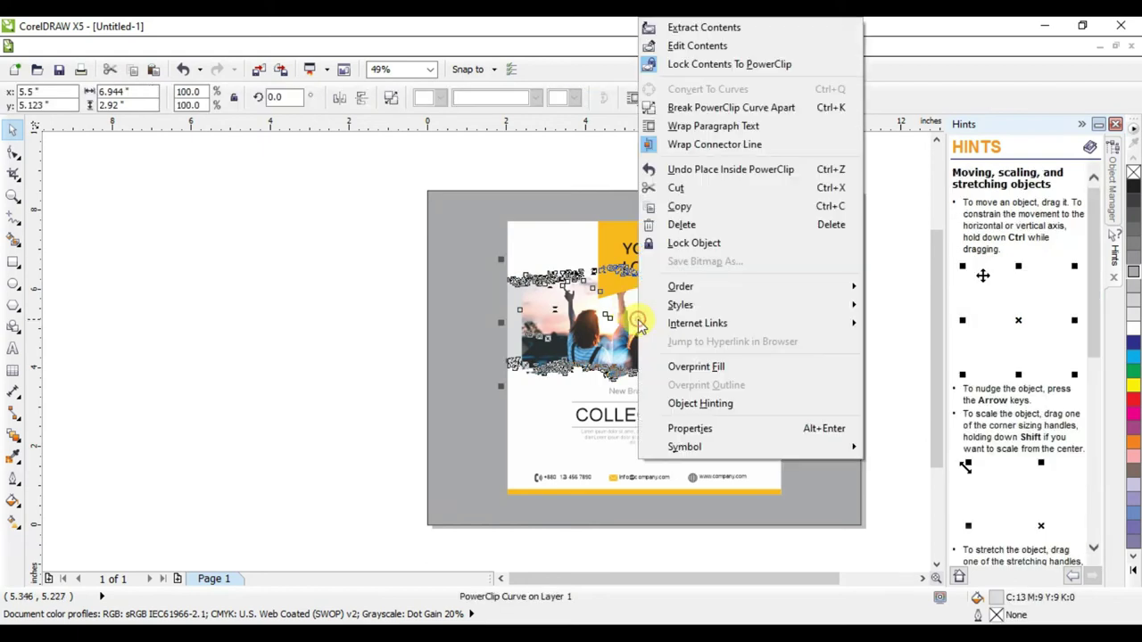
left_click(705, 46)
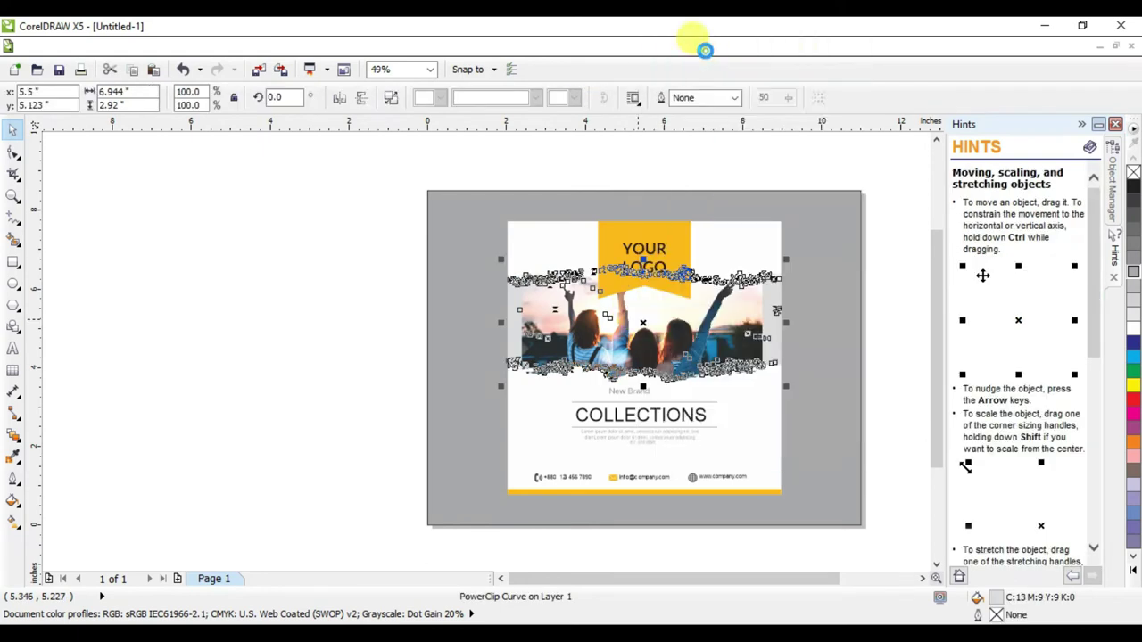
key("z")
left_click_drag(474, 240, 821, 450)
Add mirrored copies of the photo against its left and right edges to fill the band, and finish editing the PowerClip
left_click(669, 343)
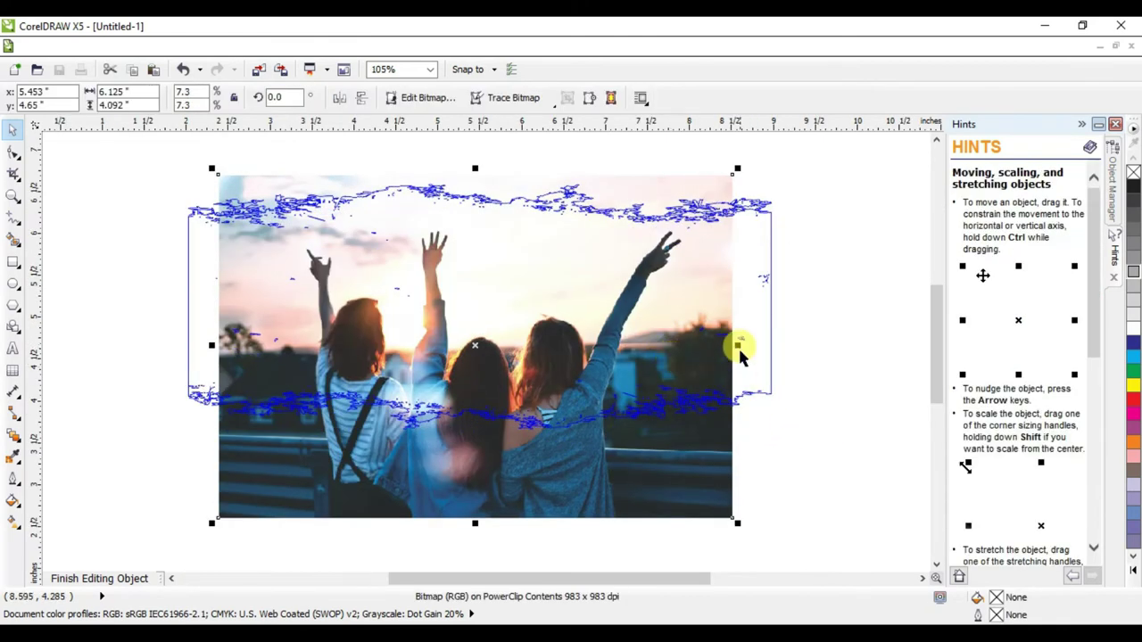
left_click_drag(739, 341, 162, 374)
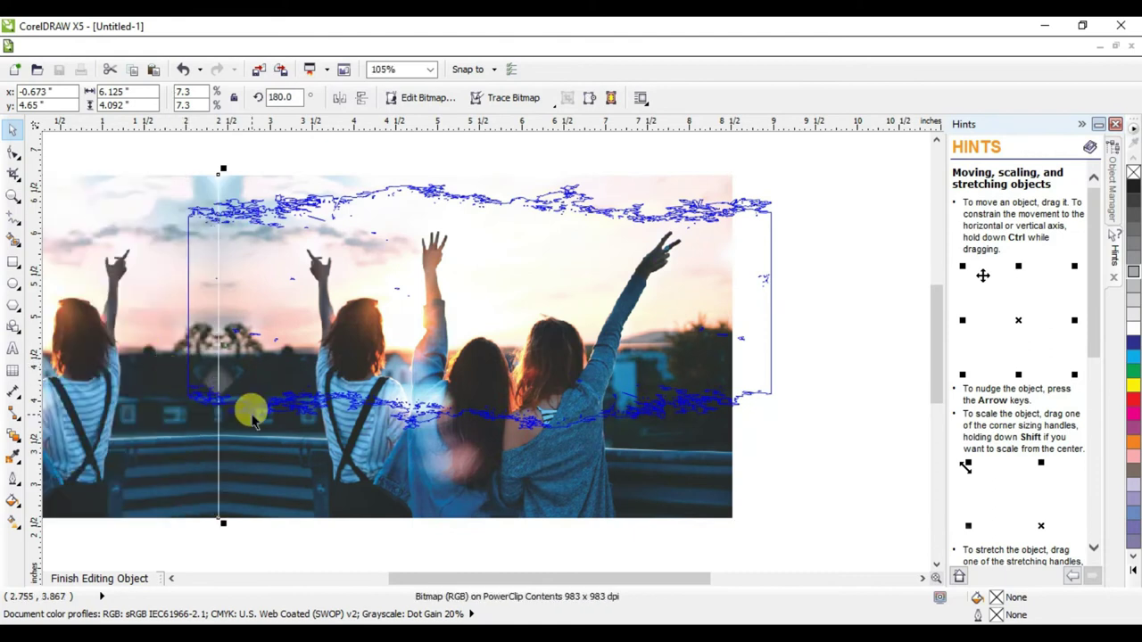
left_click(212, 344)
left_click_drag(213, 343, 842, 383)
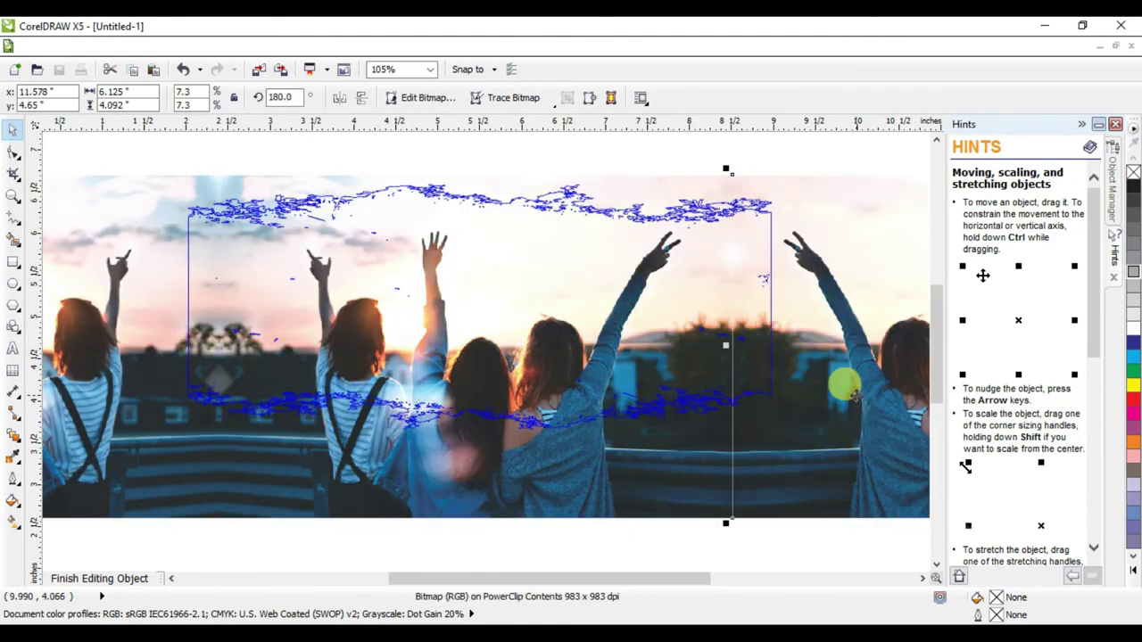
right_click(635, 370)
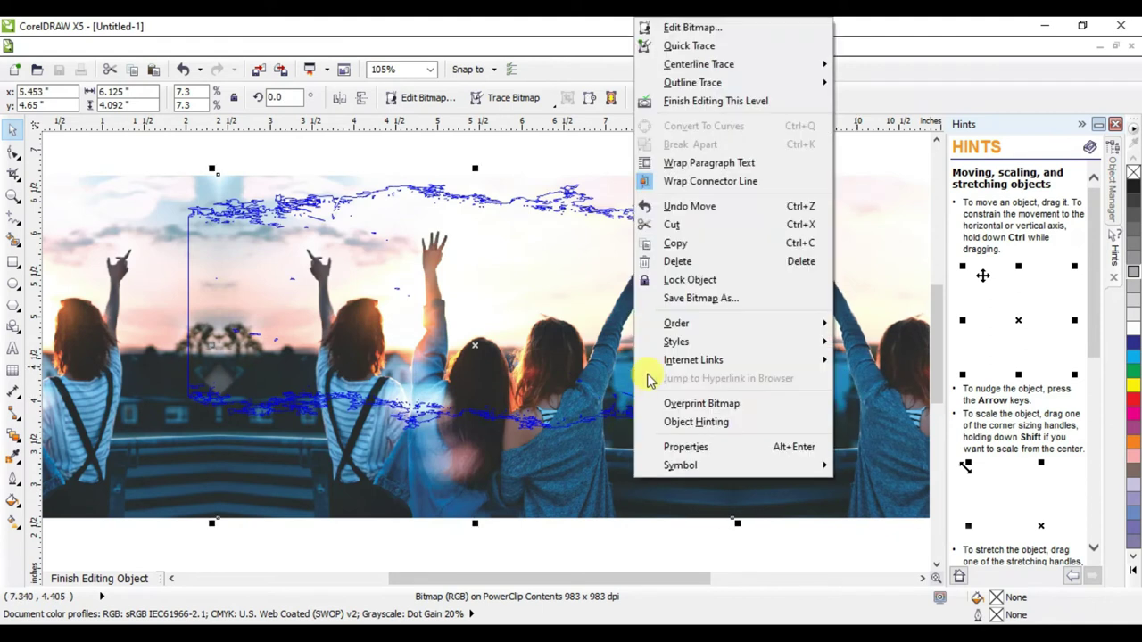
left_click(741, 105)
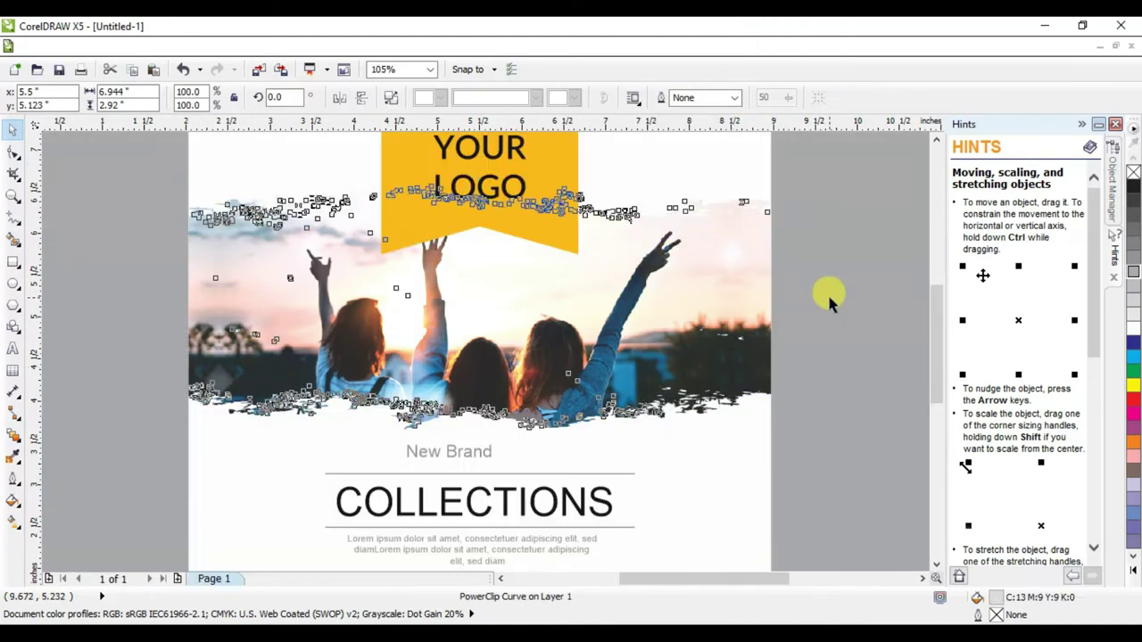
Scale the yellow ribbon with its YOUR LOGO text to 73.6% and group them
left_click(693, 334)
scroll(535, 313, "down", 4)
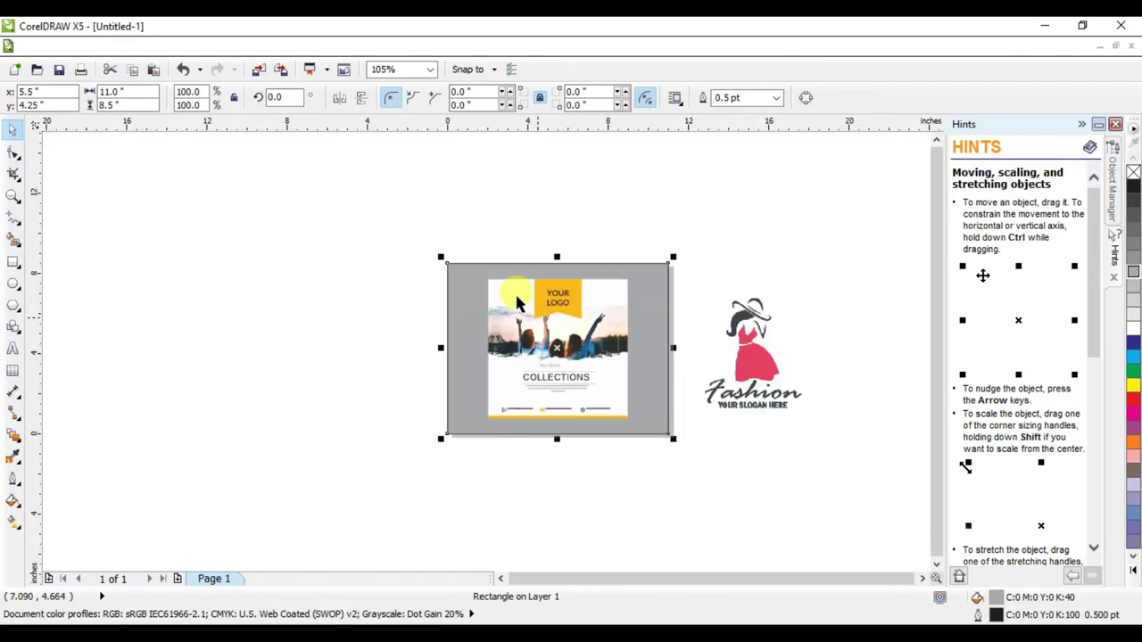
key("z")
left_click_drag(474, 267, 641, 432)
left_click_drag(860, 152, 325, 287)
left_click_drag(558, 155, 539, 169)
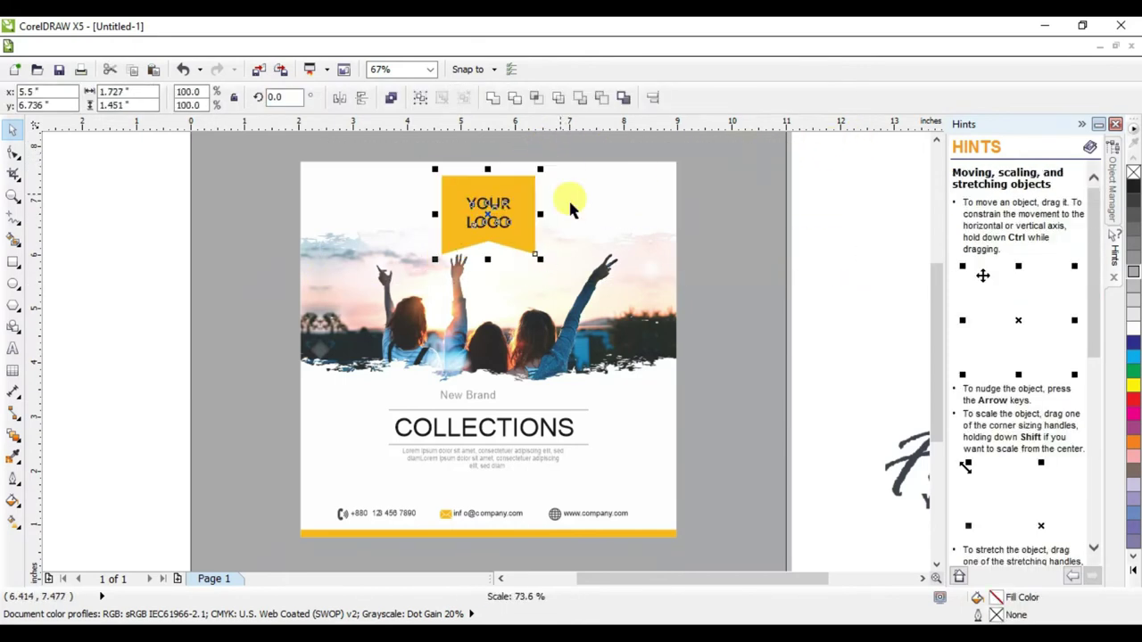
key("ctrl+g")
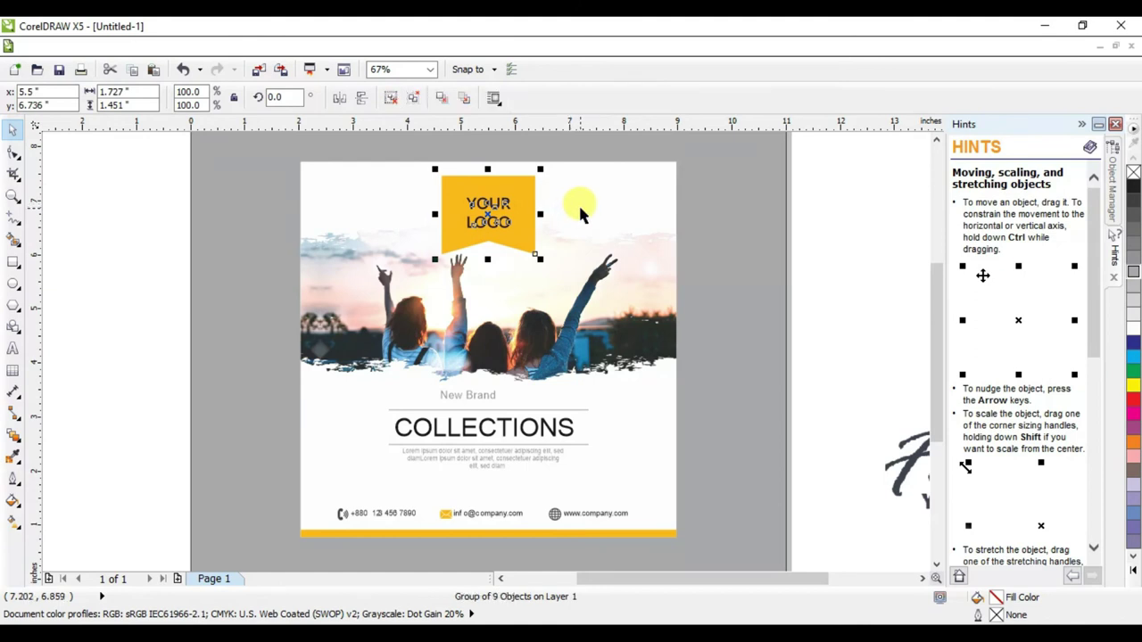
Align the ribbon group with the top edge of the white card
left_click(578, 202, "shift")
key("t")
left_click(778, 228)
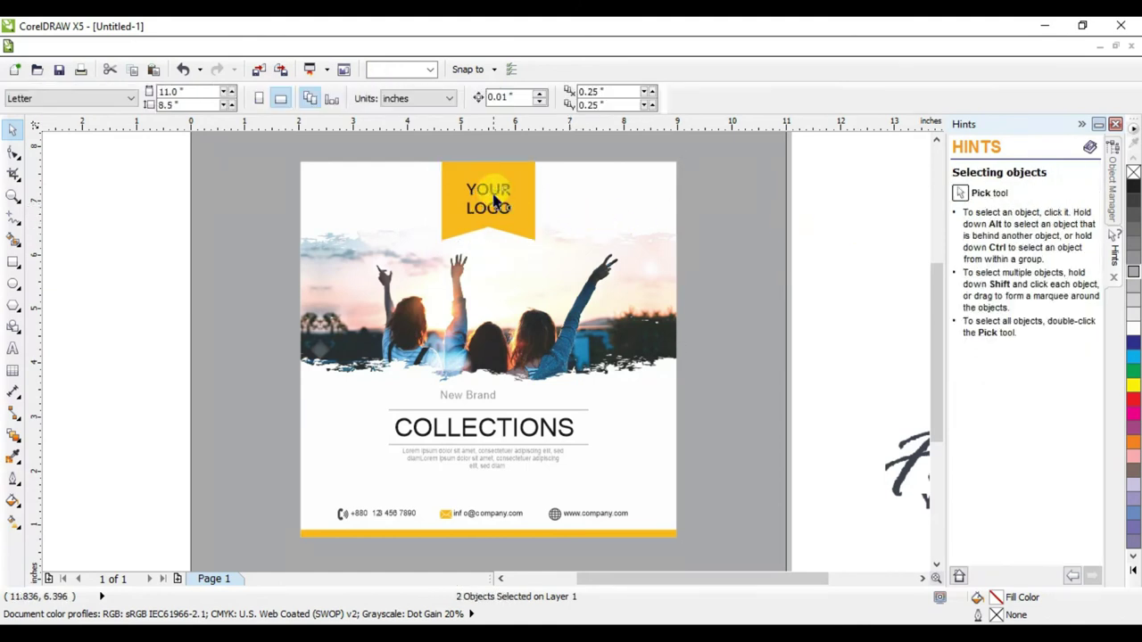
Ungroup the ribbon and delete all the YOUR LOGO placeholder letters from it
left_click(499, 203)
left_click(821, 190)
left_click(503, 187)
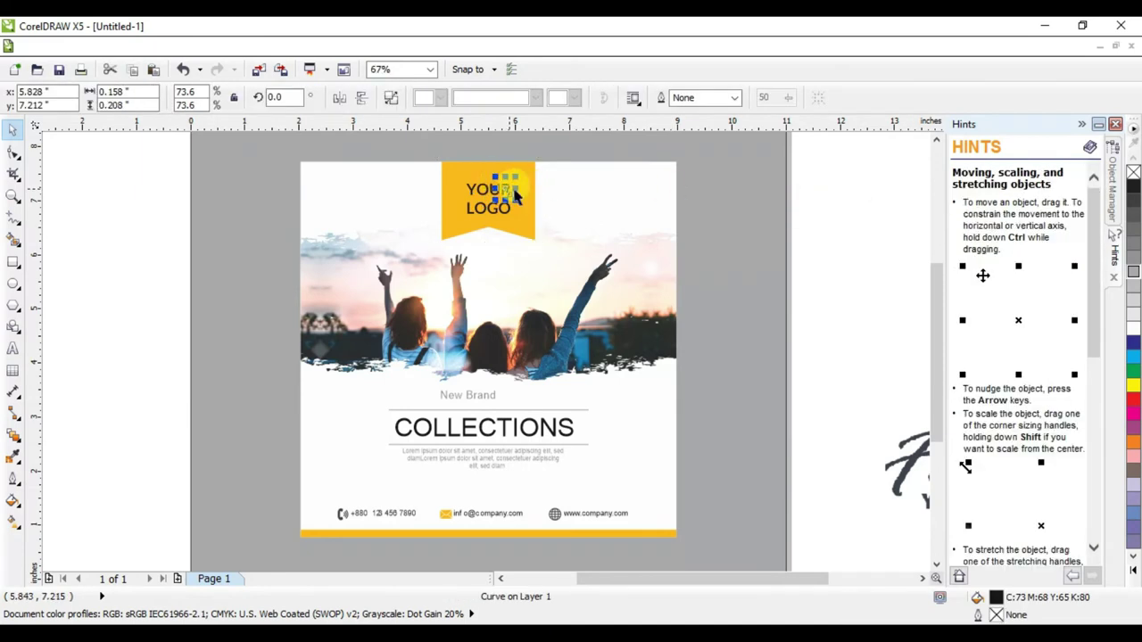
key("Delete")
left_click_drag(825, 168, 446, 241)
key("Delete")
Scale the fashion logo down to about 0.82 by 0.94 inches and center it on the yellow ribbon
scroll(487, 286, "down", 2)
key("z")
left_click_drag(387, 205, 848, 410)
left_click(714, 267)
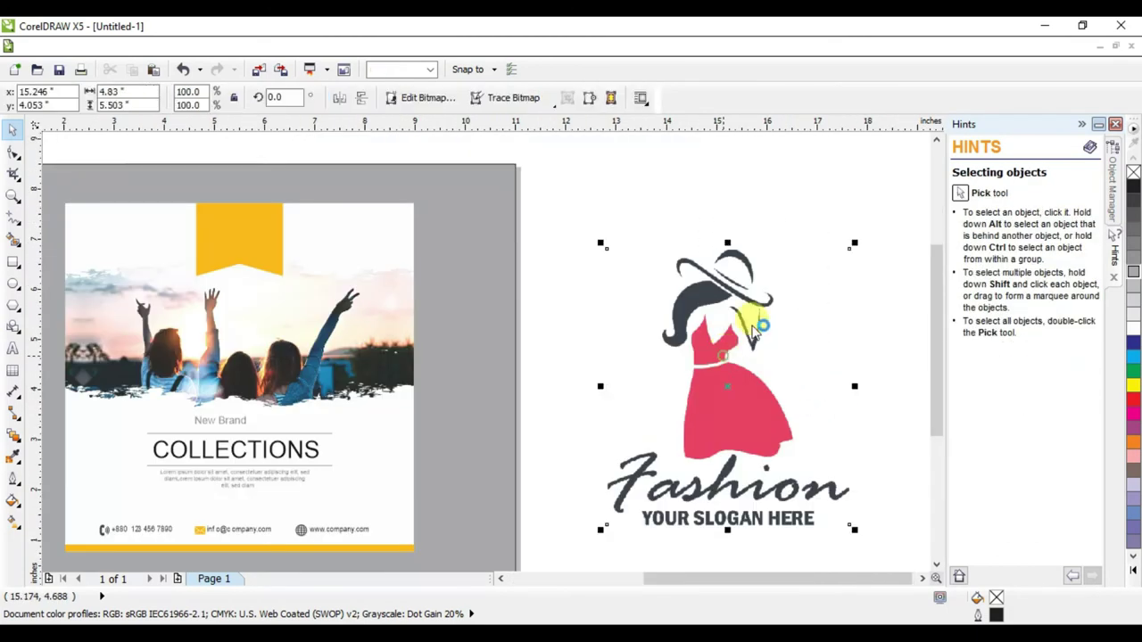
left_click_drag(853, 241, 264, 209)
left_click(273, 232, "shift")
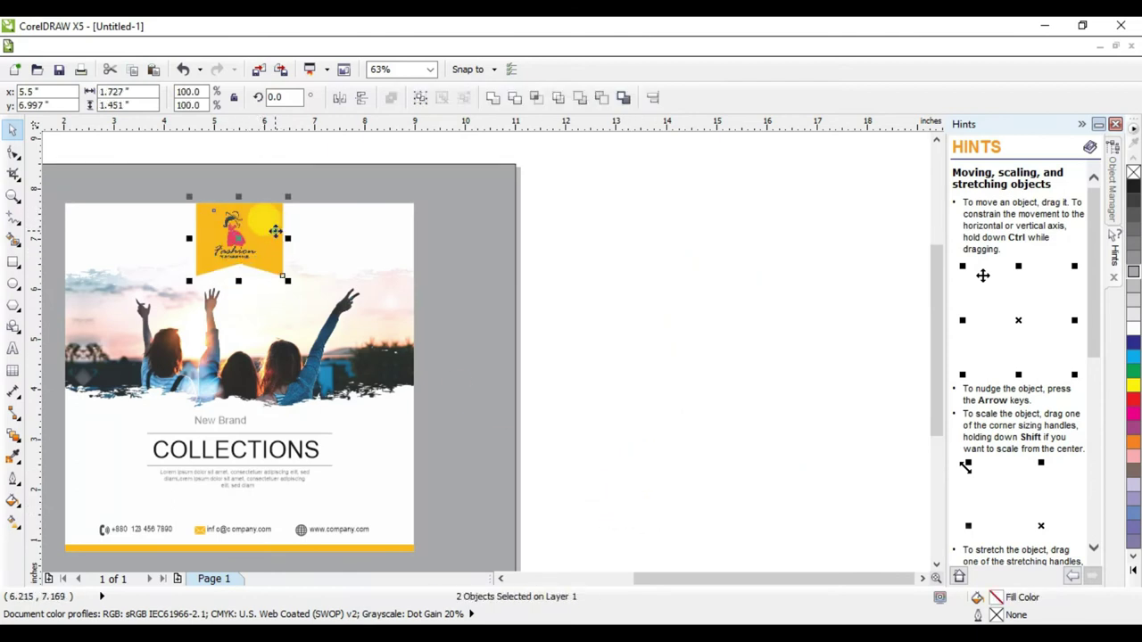
left_click(683, 295)
Move the fashion logo slightly up within the yellow ribbon, keeping it horizontally centered at 5.5 inches
key("z")
left_click_drag(185, 189, 303, 323)
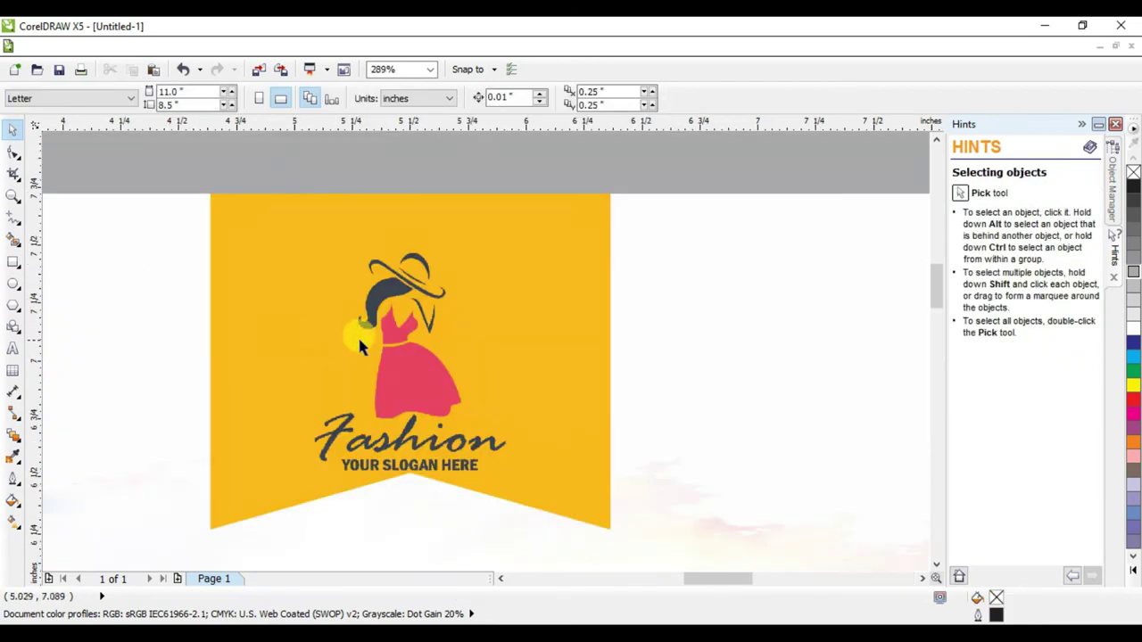
left_click(414, 369)
left_click_drag(414, 369, 408, 363)
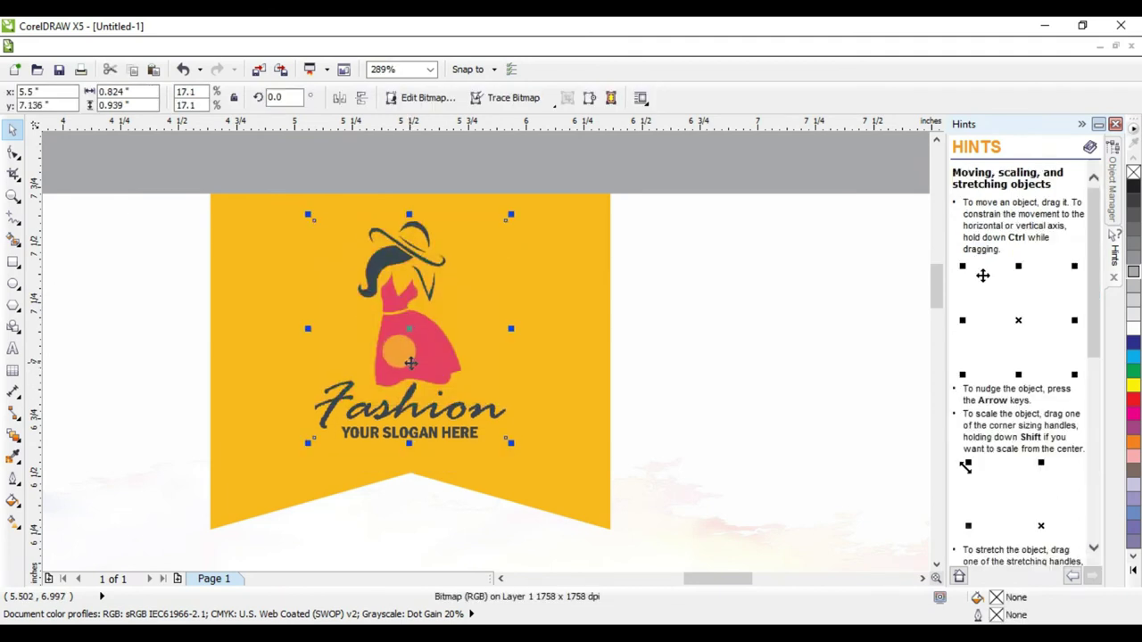
scroll(447, 365, "down", 2)
scroll(500, 366, "down", 5)
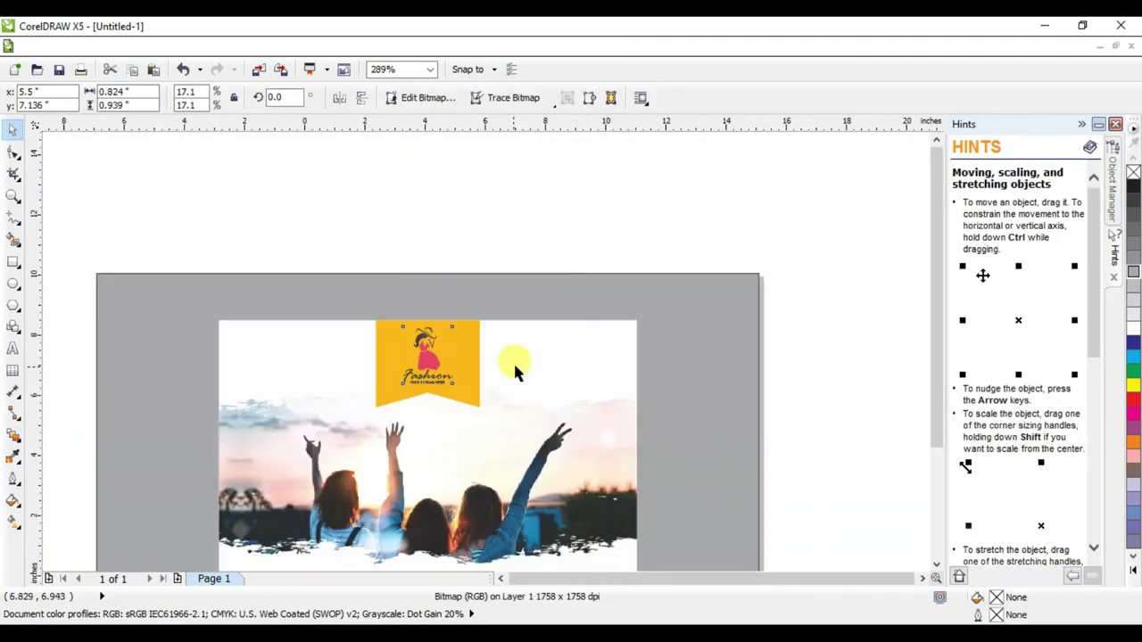
left_click(669, 311)
Remove the outline from the grey background rectangle
key("z")
left_click_drag(416, 331, 588, 474)
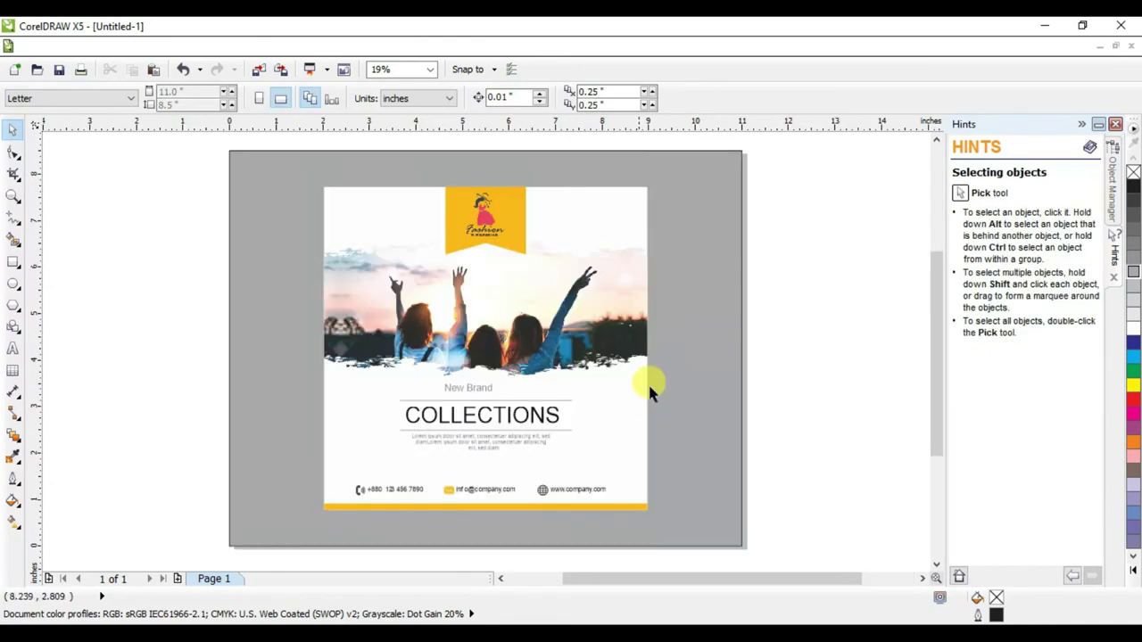
left_click(713, 311)
right_click(1133, 171)
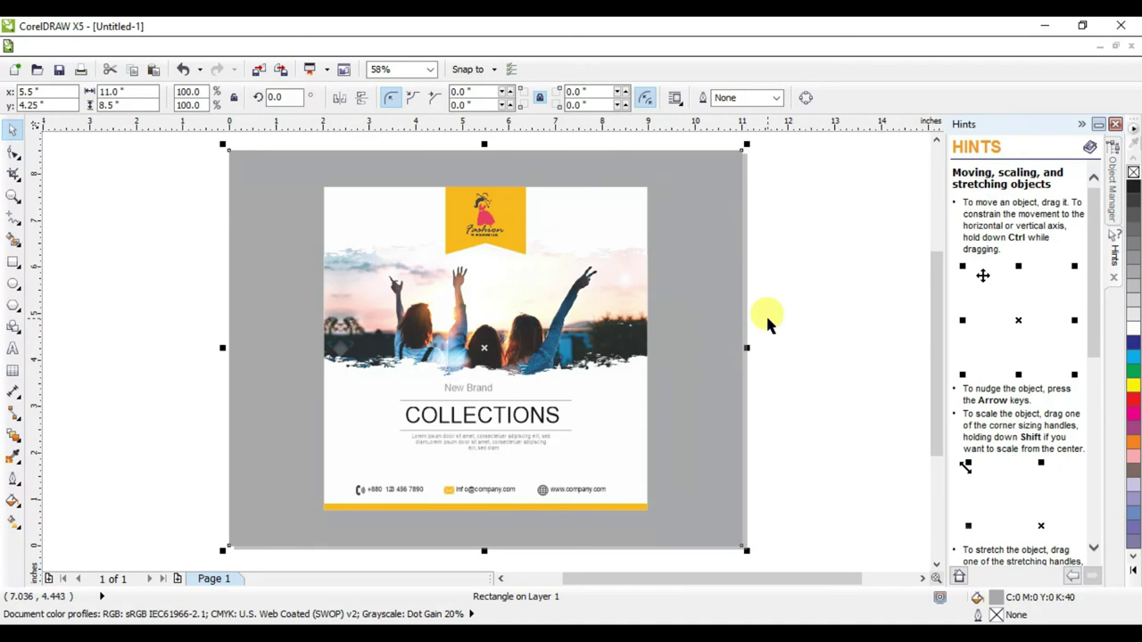